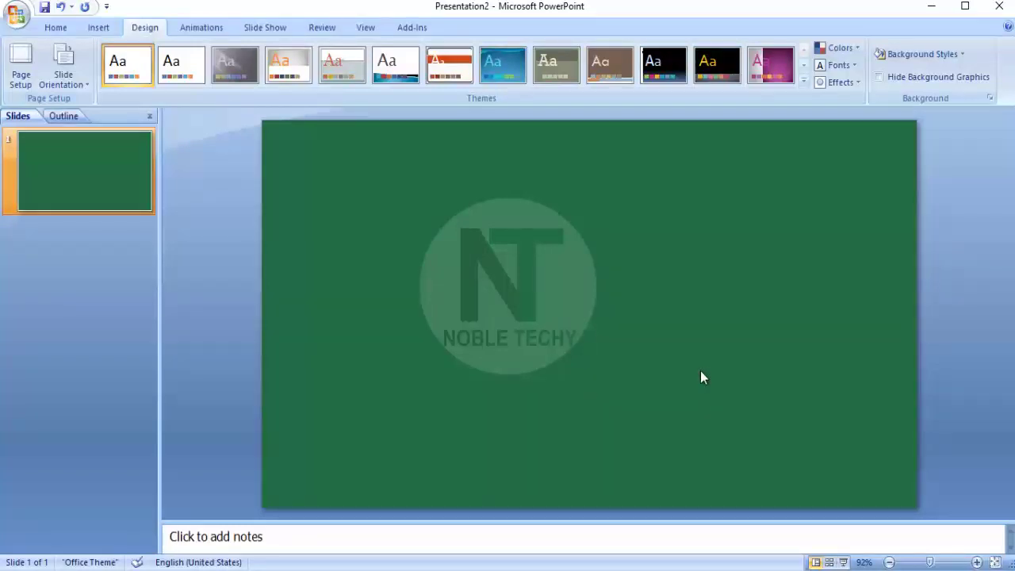
- Create a new blank presentation and delete the title and subtitle placeholders from its first slide
left_click(16, 15)
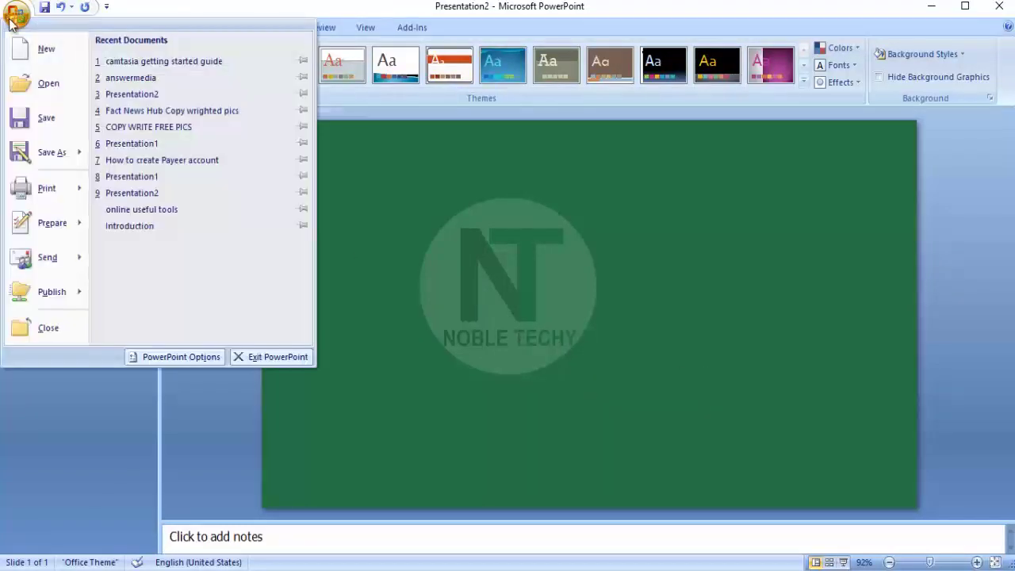
left_click(40, 49)
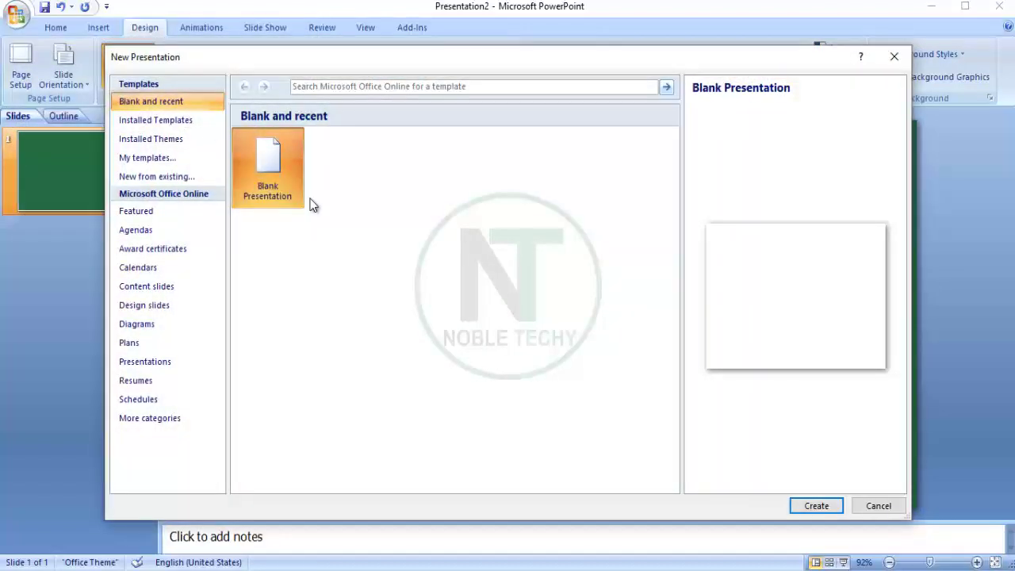
left_click(815, 511)
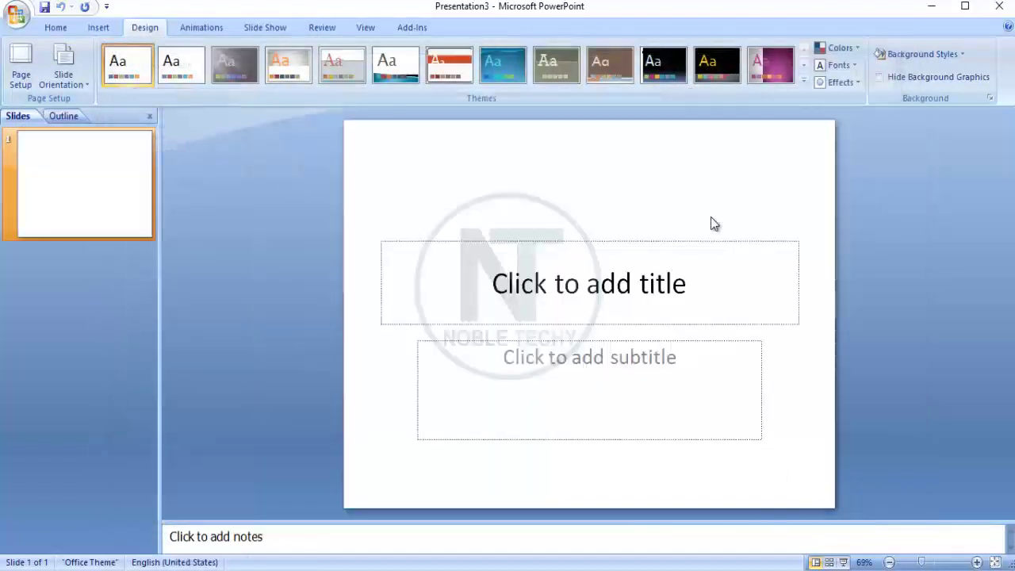
key("ctrl+a")
key("Delete")
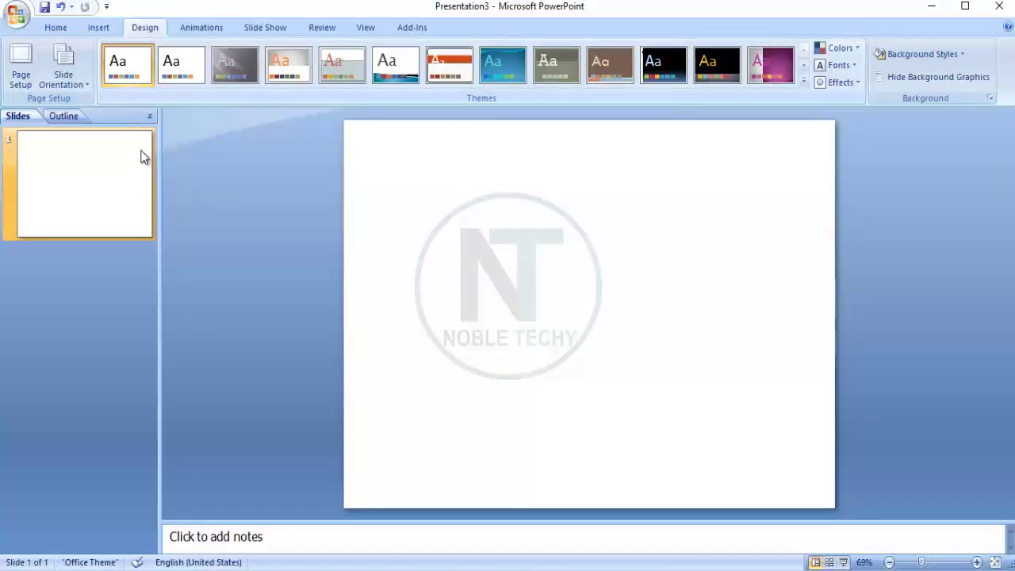
- Set the slide size to On-screen Show (16:9) in the page setup
left_click(22, 76)
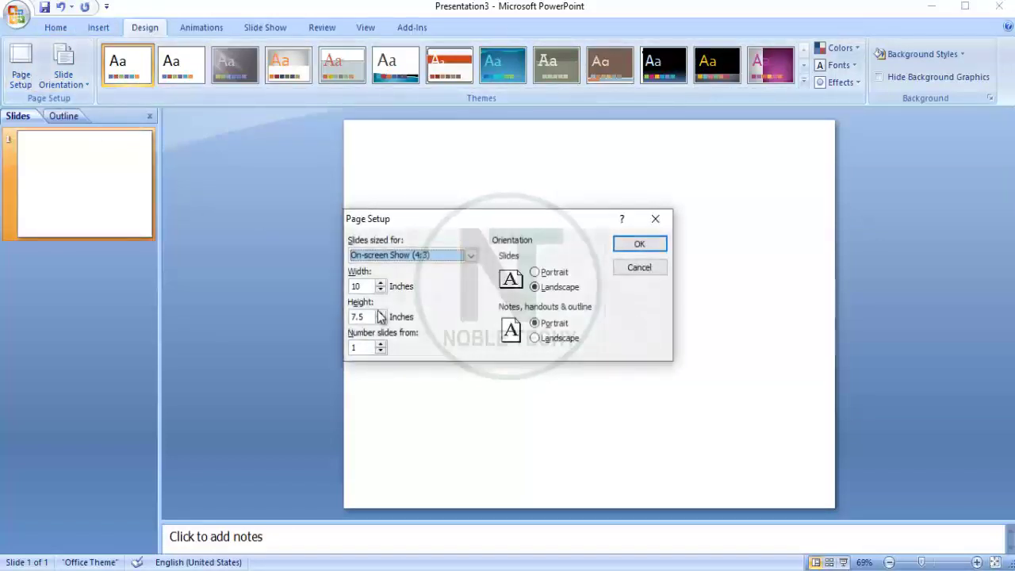
left_click(470, 255)
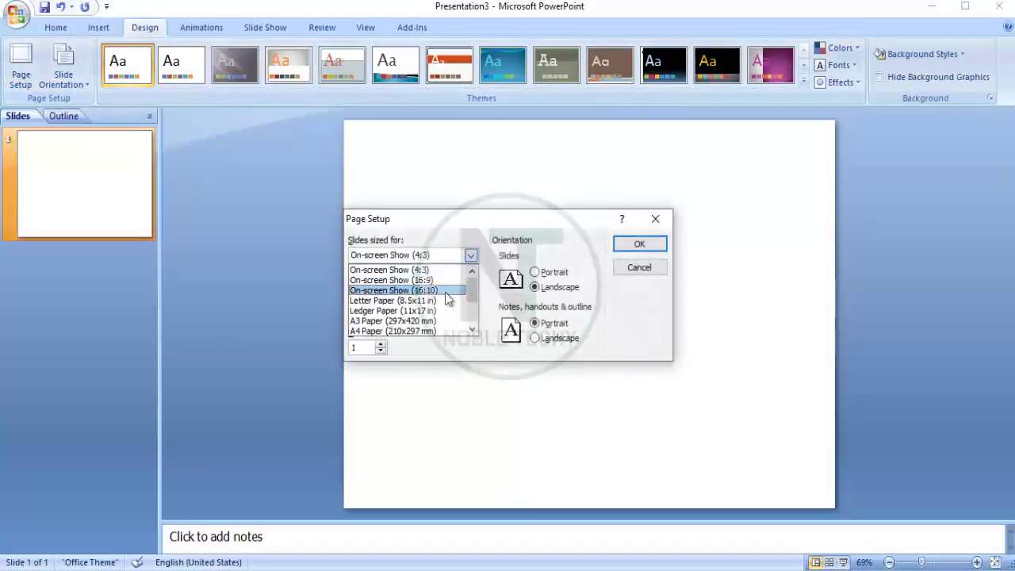
left_click(461, 280)
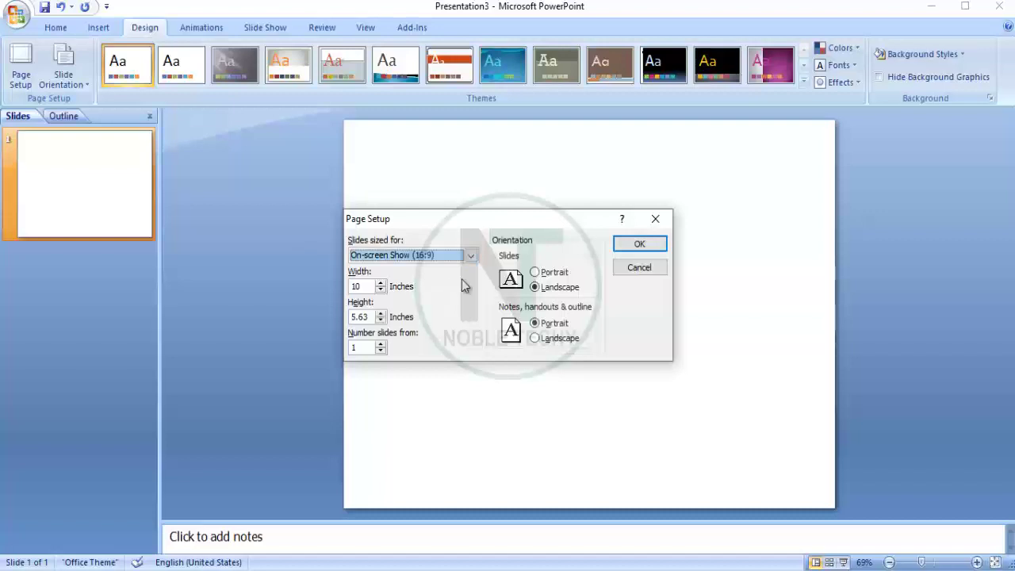
left_click(661, 248)
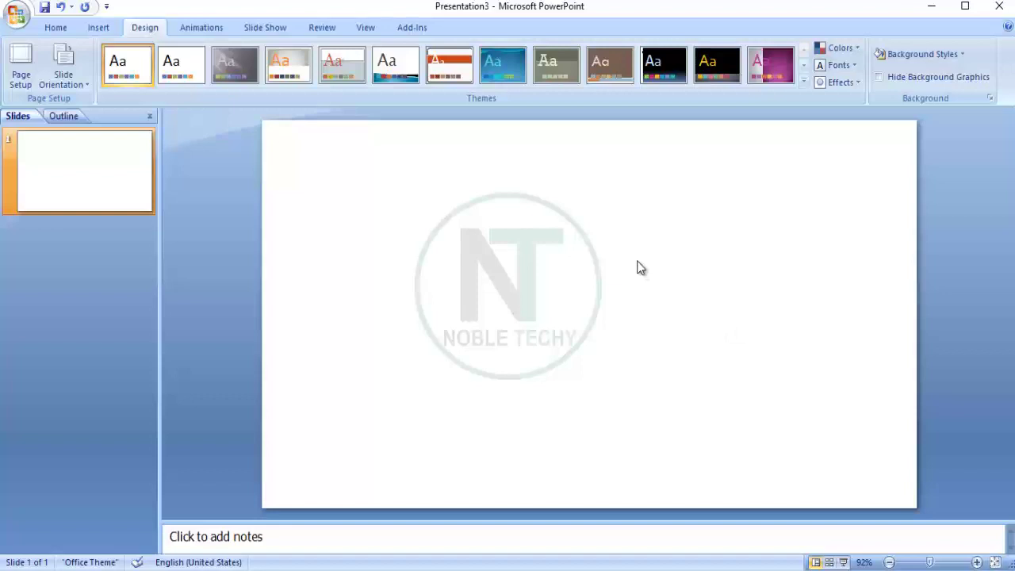
- Format the slide background with a solid dark green fill, RGB 6, 46, 13
right_click(637, 262)
left_click(707, 418)
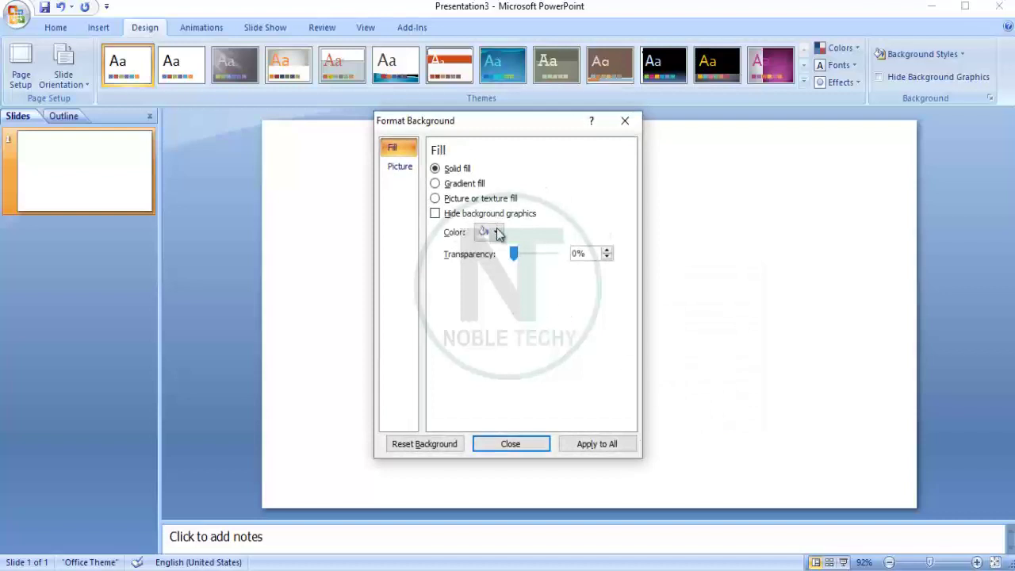
left_click(497, 231)
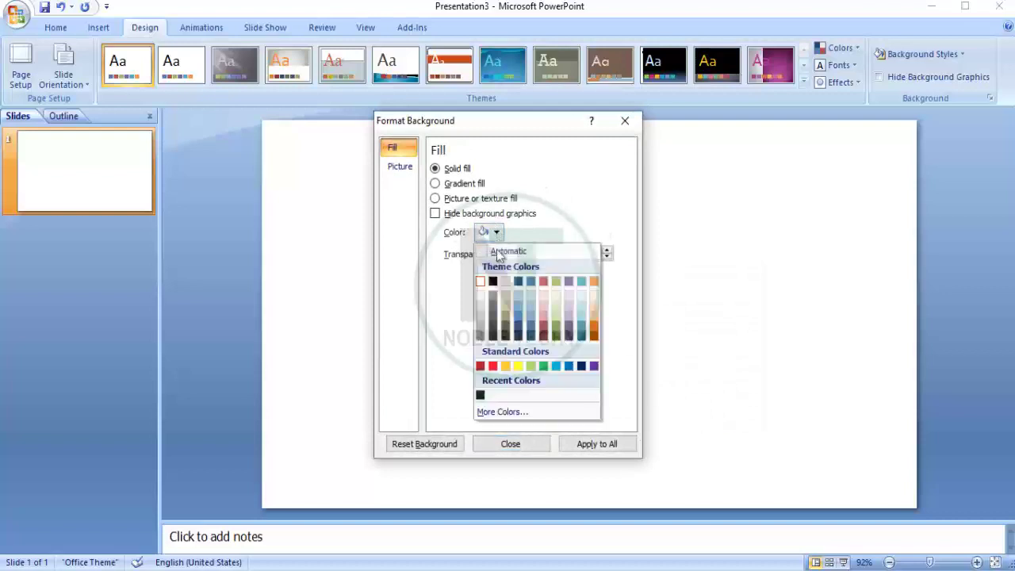
left_click(480, 395)
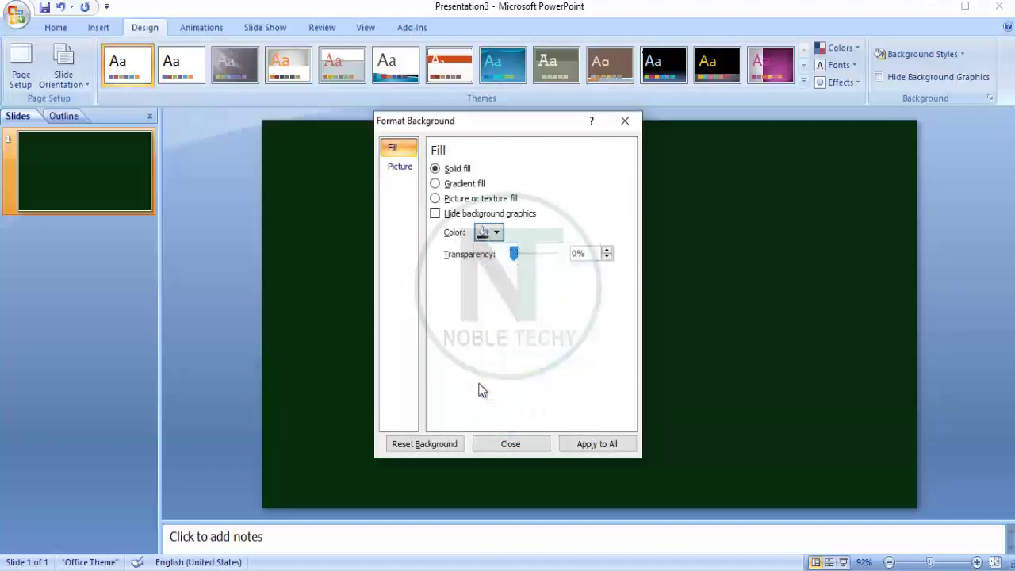
left_click(498, 232)
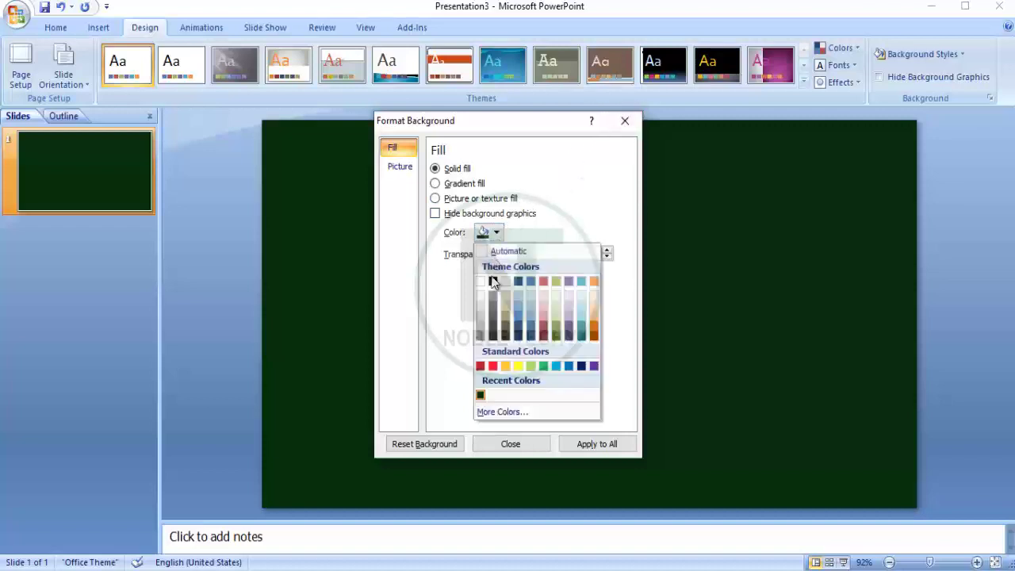
left_click(504, 412)
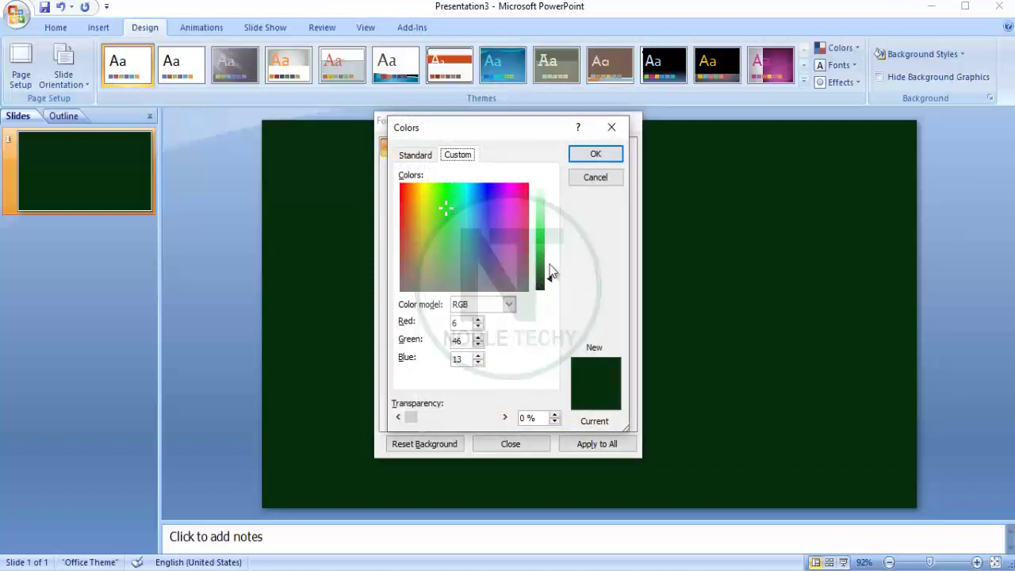
left_click(613, 150)
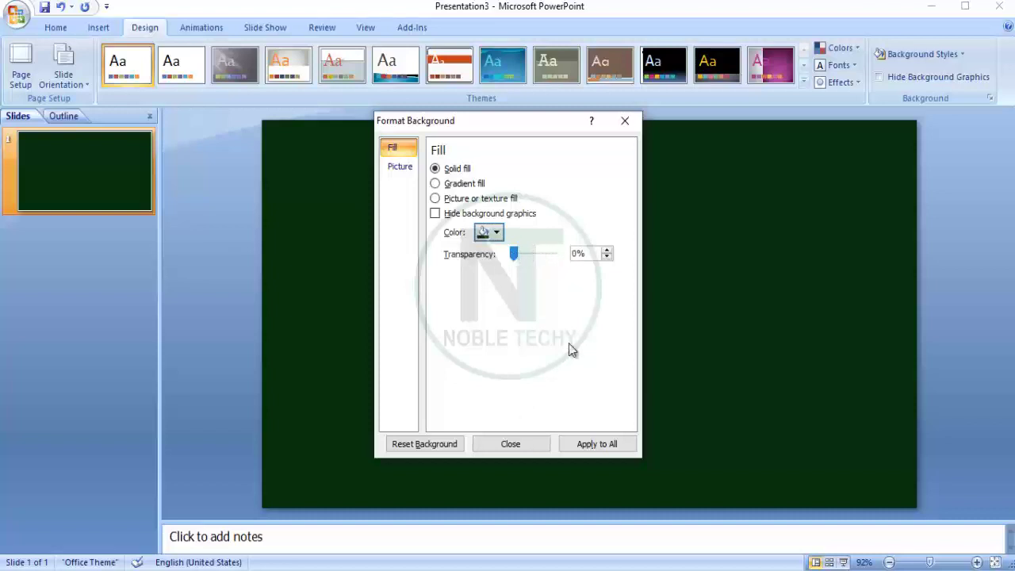
left_click(625, 121)
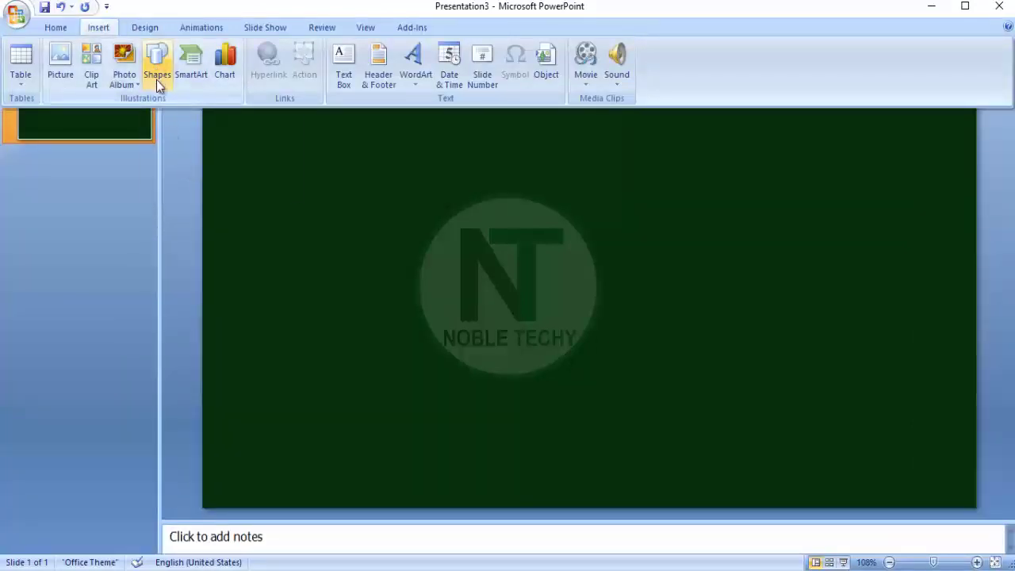
- Browse the SmartArt graphic layouts, previewing Pyramid List, Trapezoid List and Vertical Picture Accent List
left_click(157, 79)
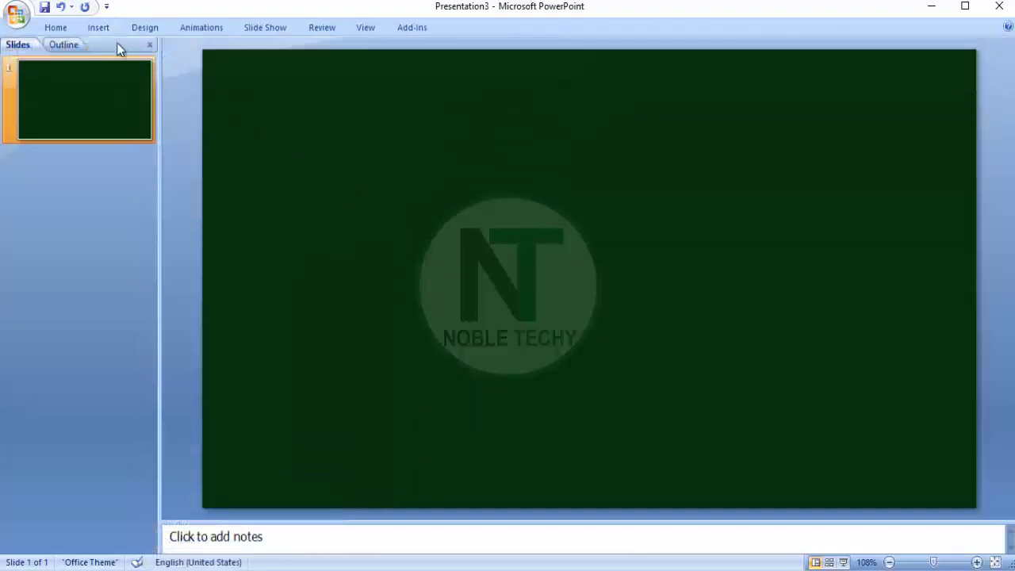
left_click(98, 28)
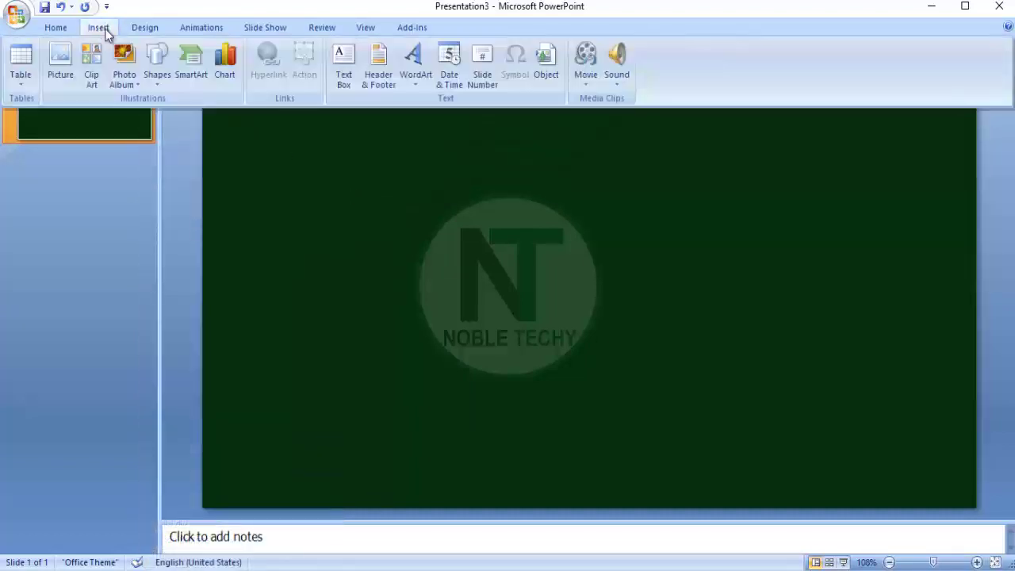
left_click(194, 83)
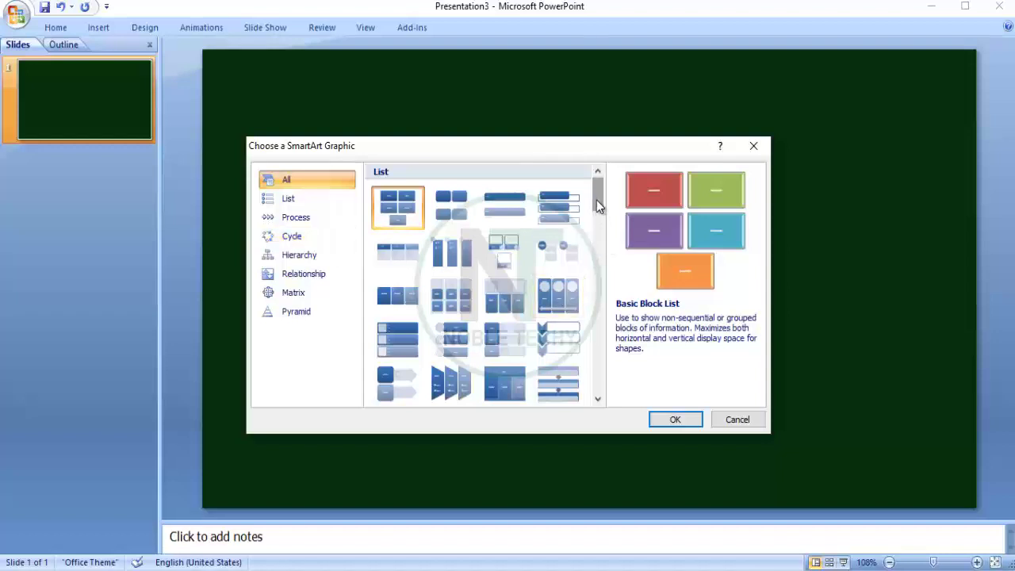
left_click_drag(596, 197, 597, 213)
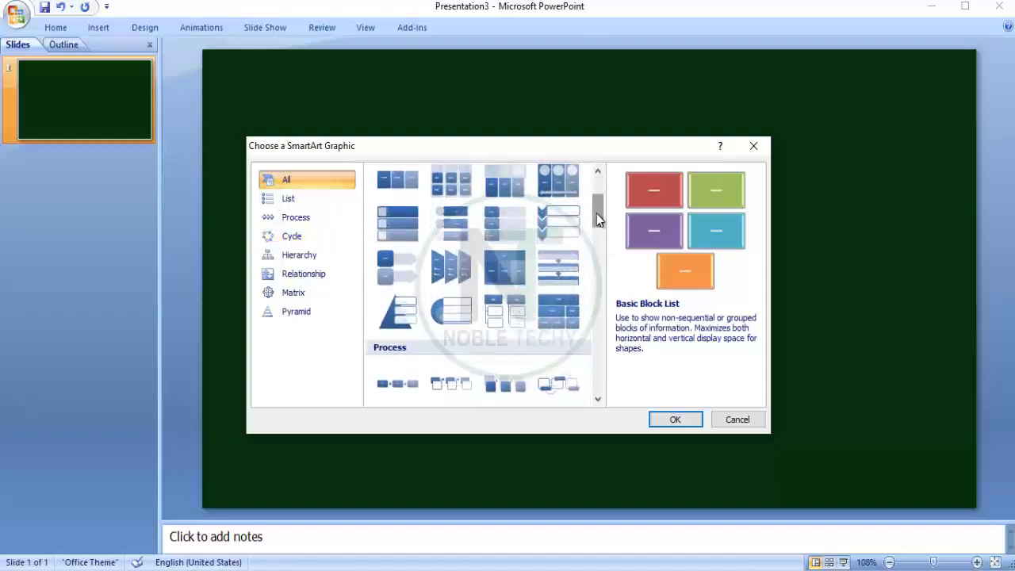
left_click(407, 319)
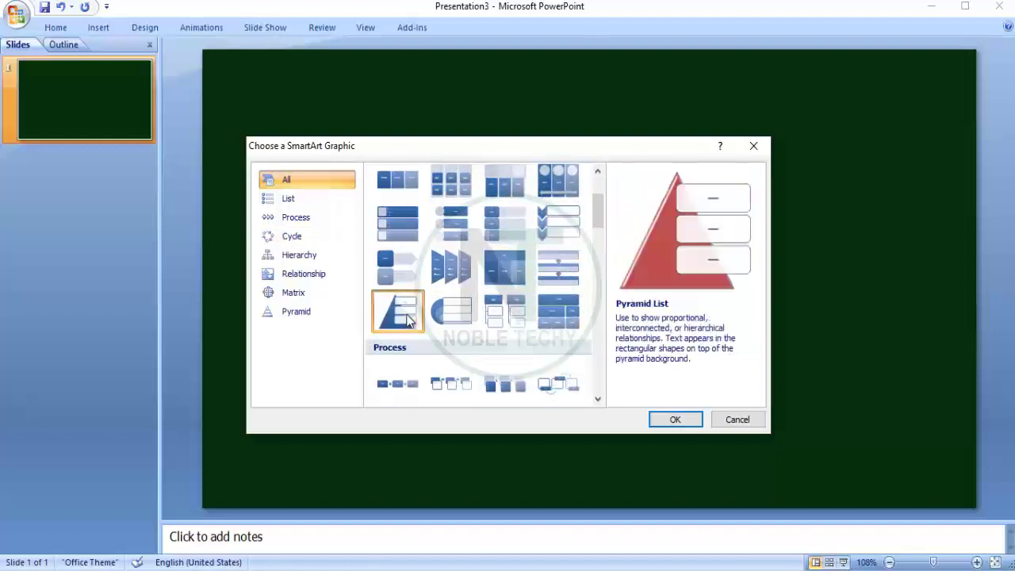
left_click(454, 269)
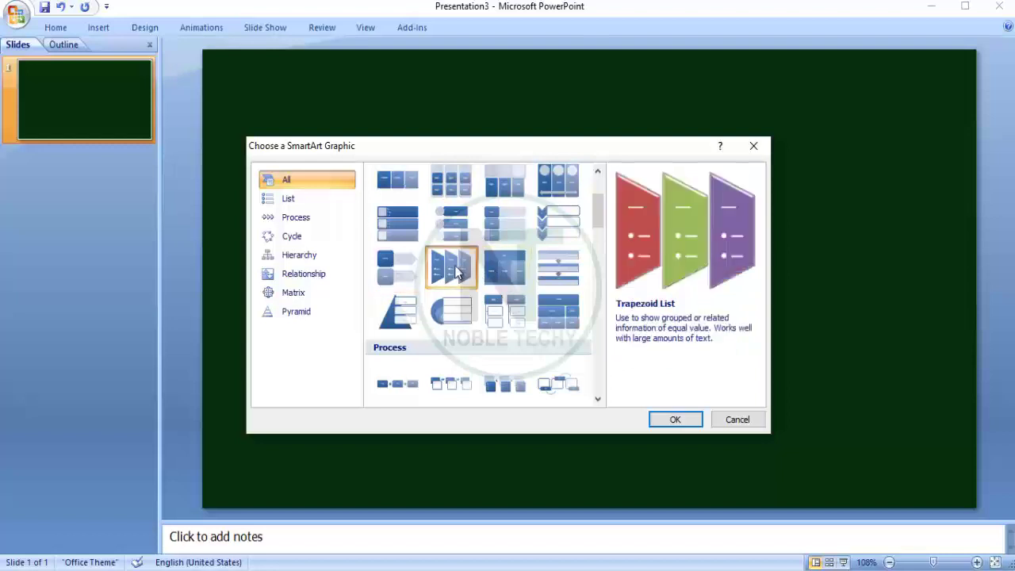
left_click(460, 220)
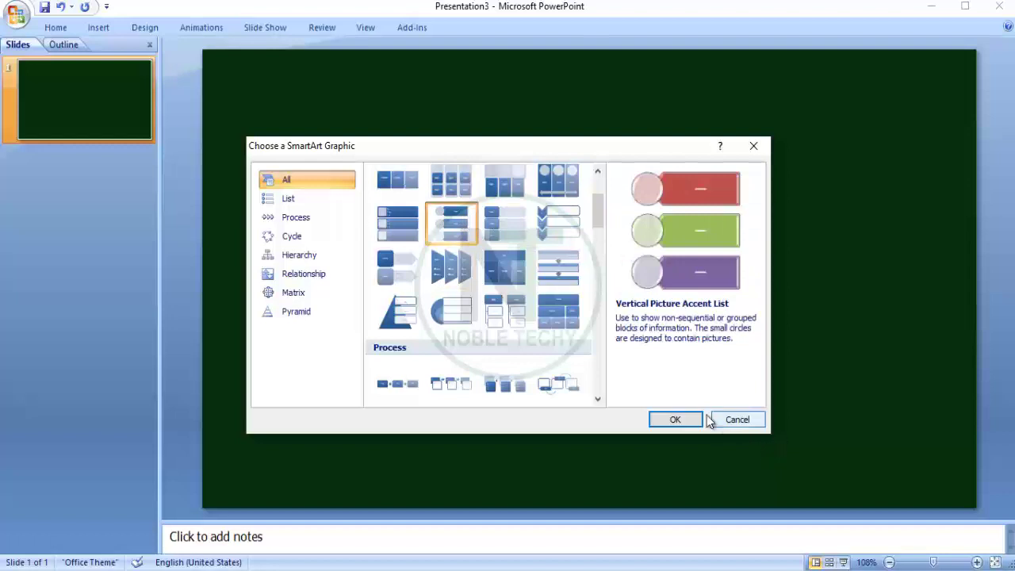
left_click(754, 146)
- Draw a full-height rectangle about 4.67 inches wide along the slide's right edge and fill it with the standard golden orange colour
left_click(97, 26)
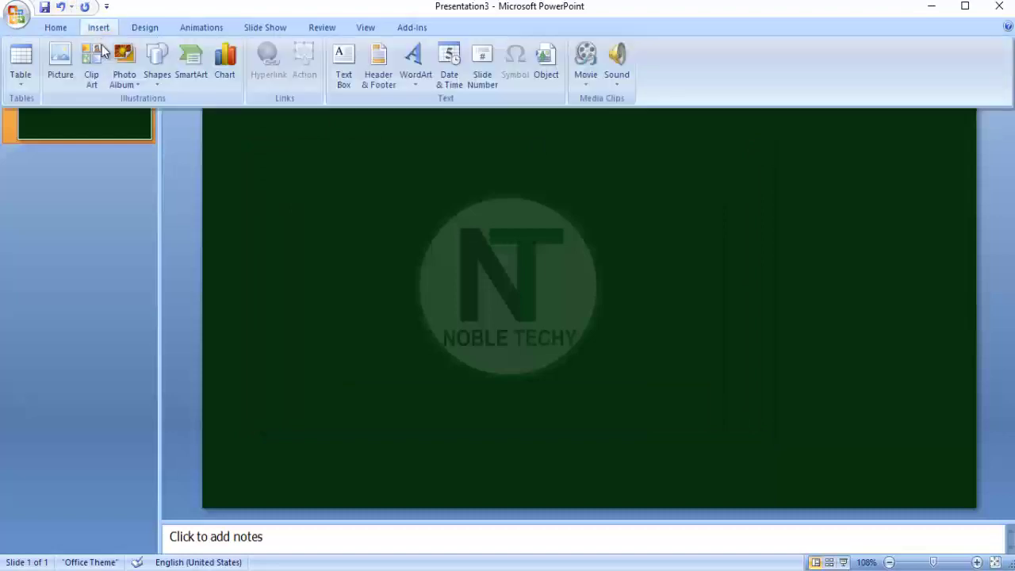
left_click_drag(610, 120, 917, 509)
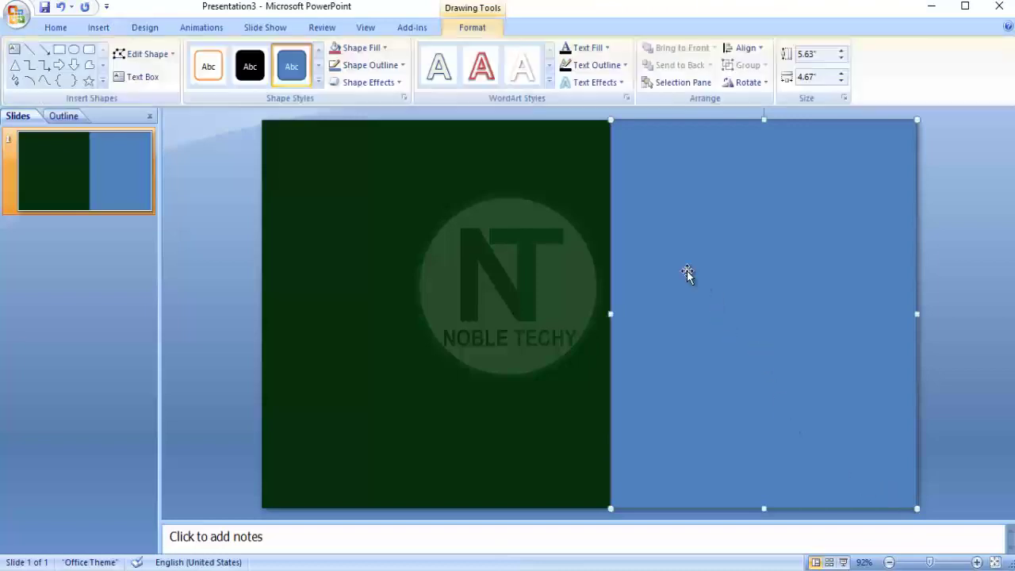
left_click(386, 48)
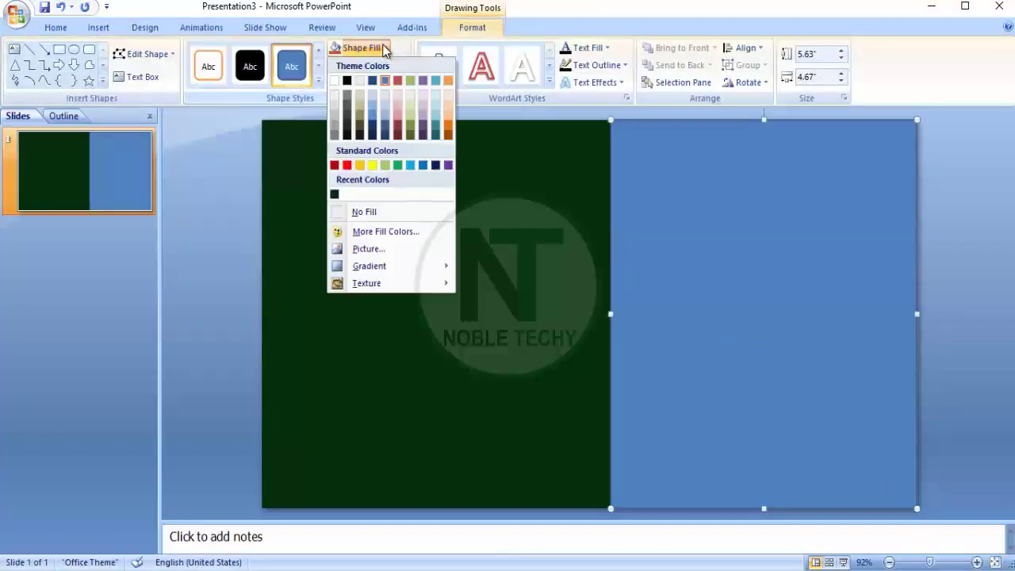
left_click(361, 164)
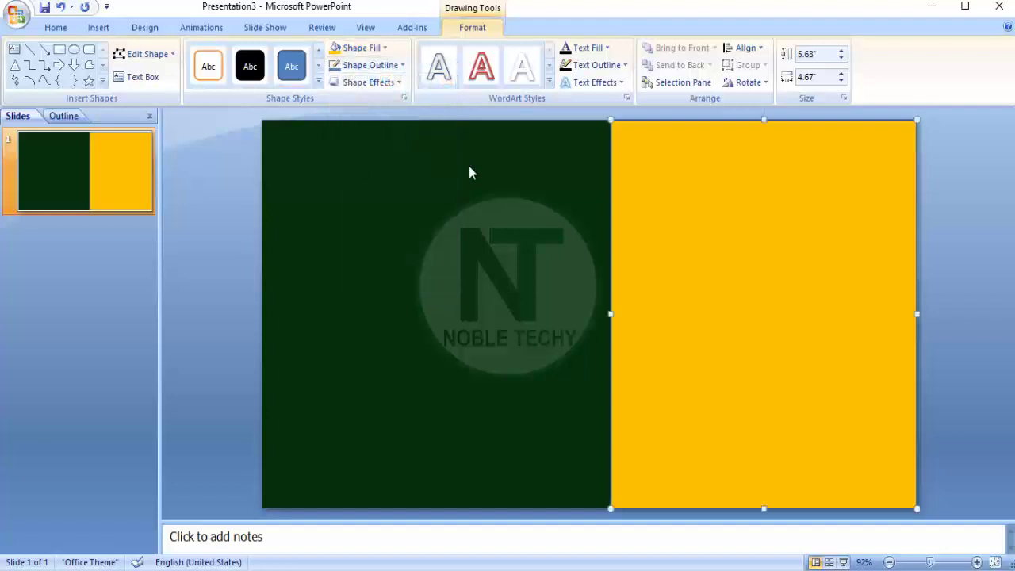
- Convert the golden orange rectangle to a freeform shape
left_click(961, 221)
left_click(713, 220)
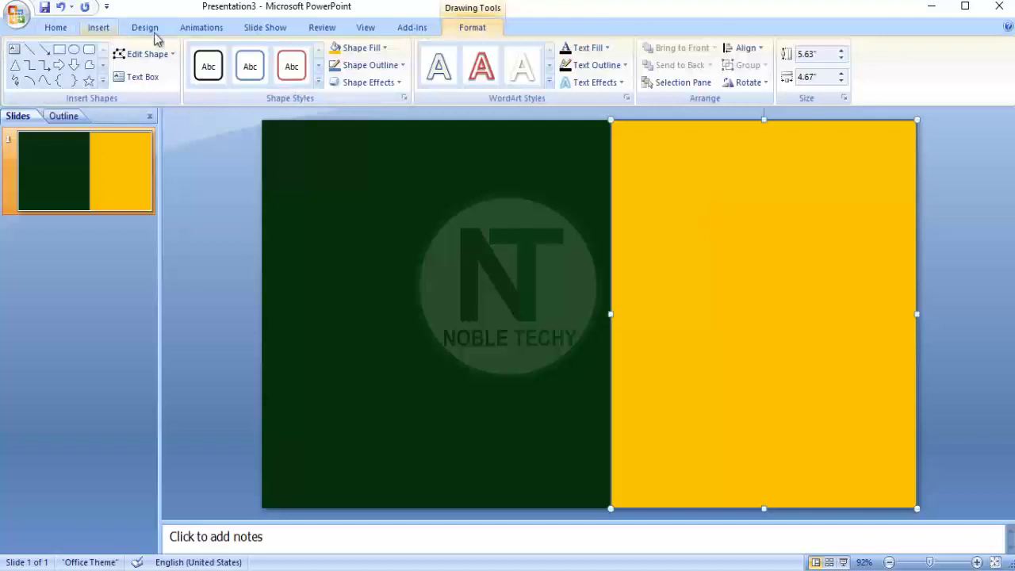
left_click(174, 56)
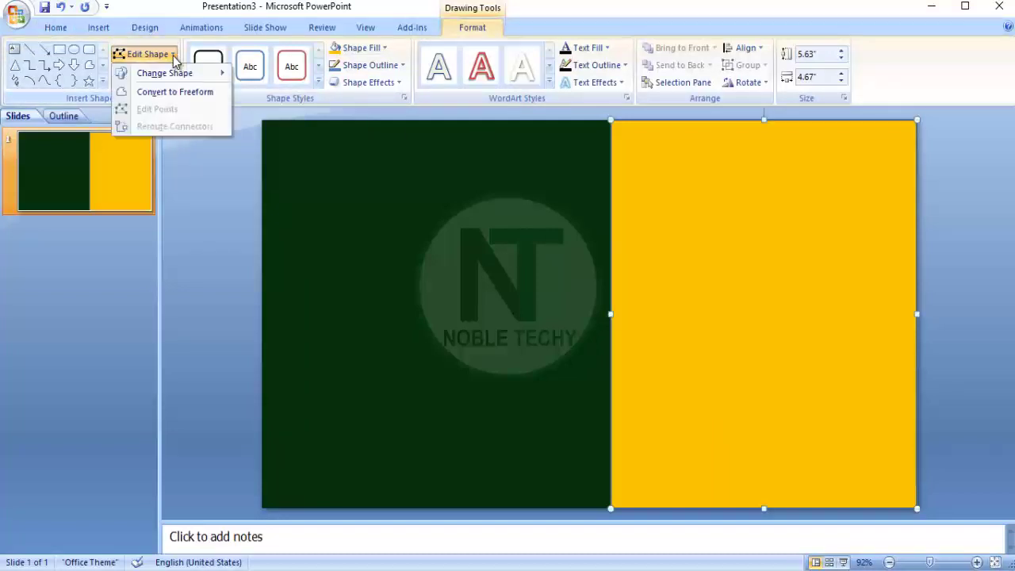
left_click(189, 94)
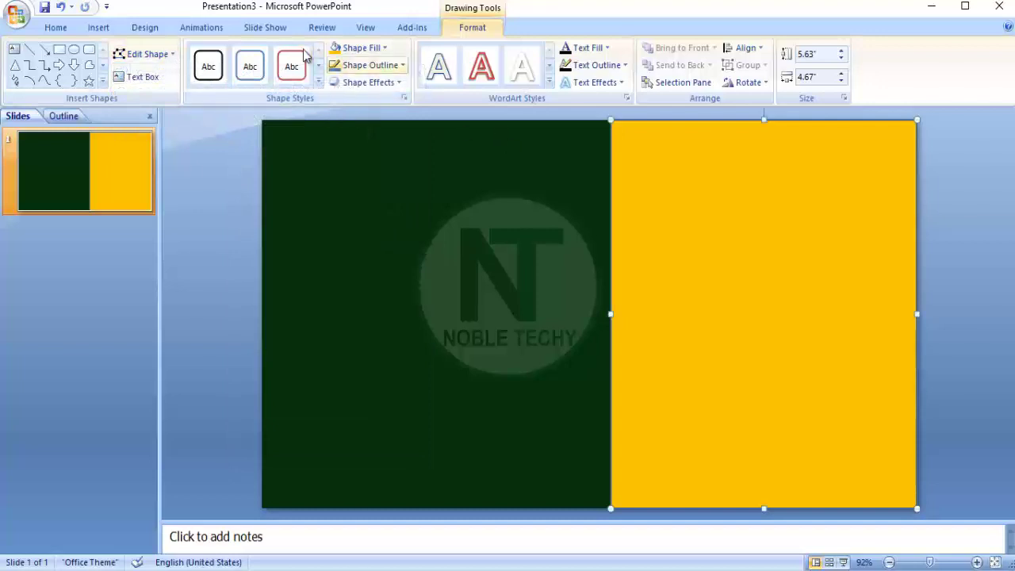
- Edit the freeform's points, moving its upper-left corner straight down to just below the slide's mid-height to slant the top edge
left_click(170, 57)
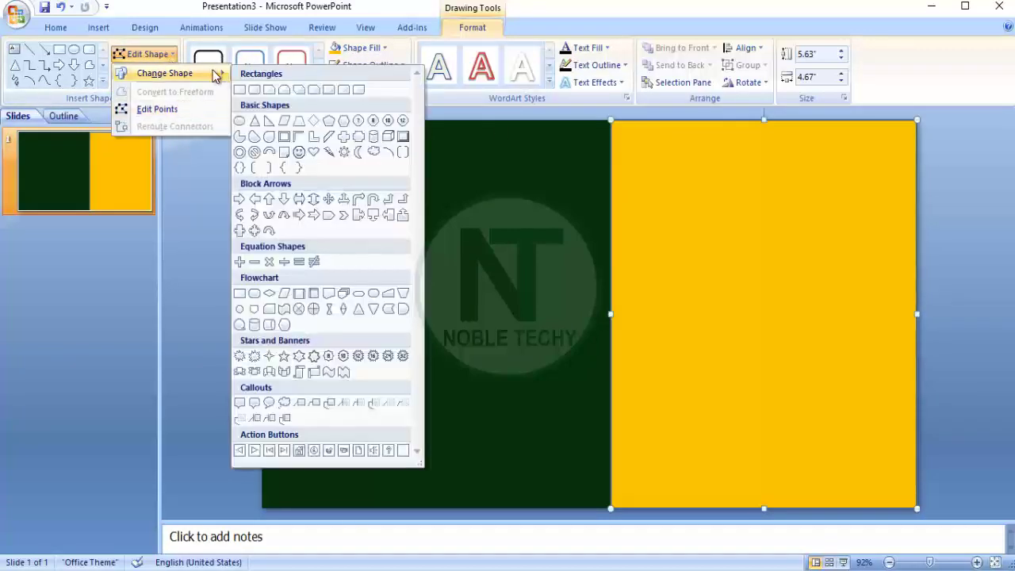
left_click(170, 111)
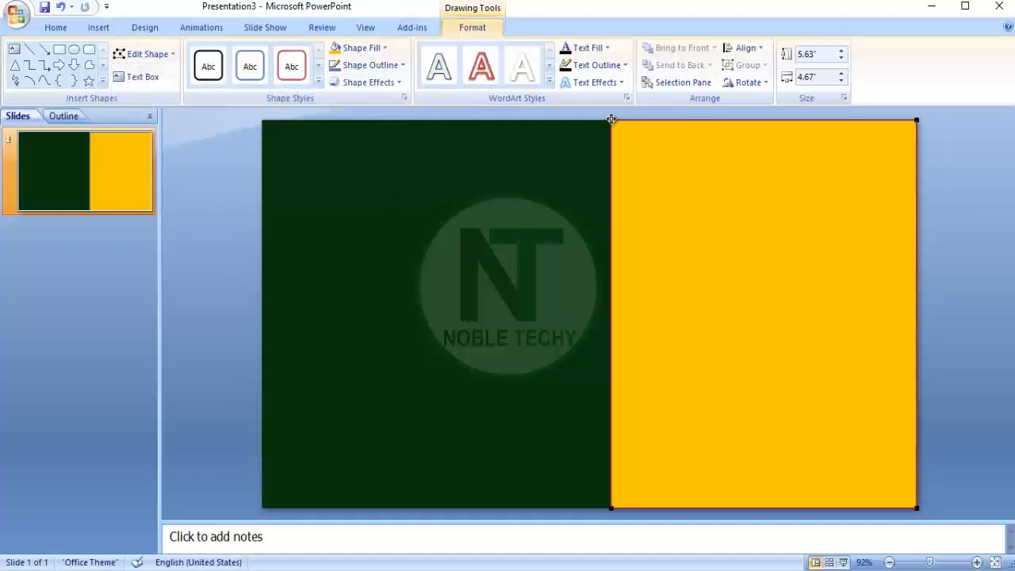
left_click_drag(611, 119, 612, 330)
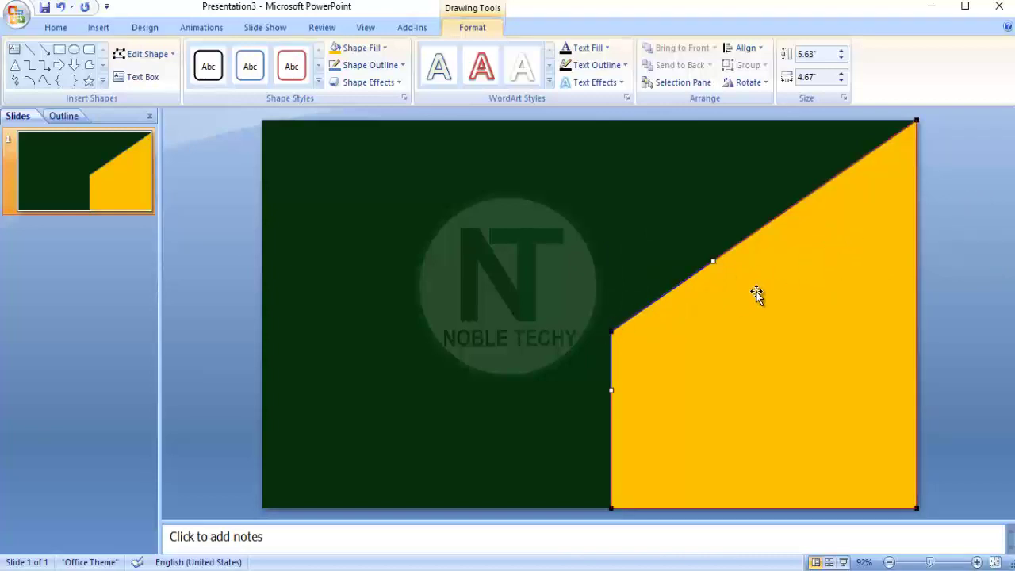
left_click(977, 208)
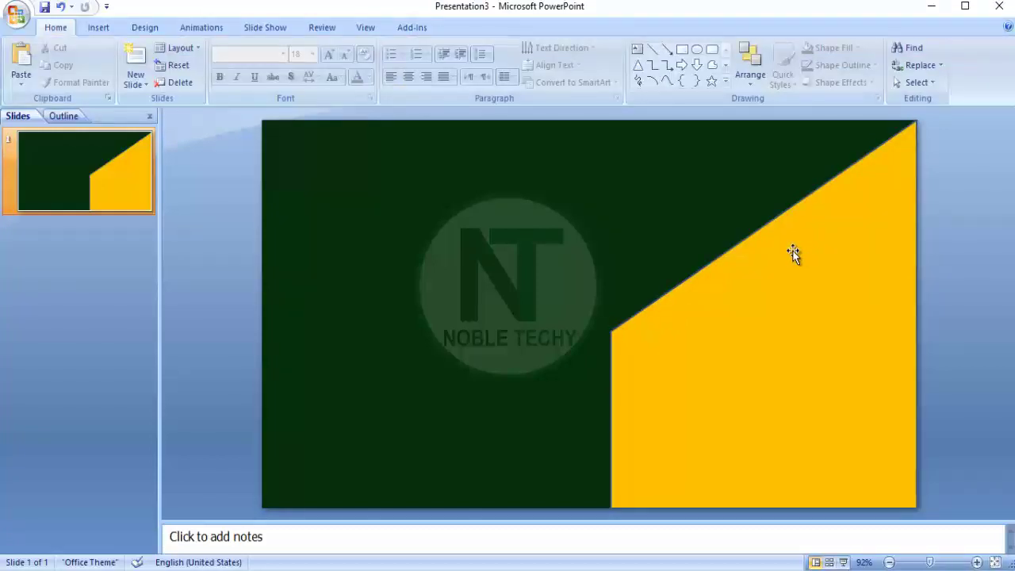
- Apply the Preset 2 shape effect to the golden orange freeform shape
left_click(774, 296)
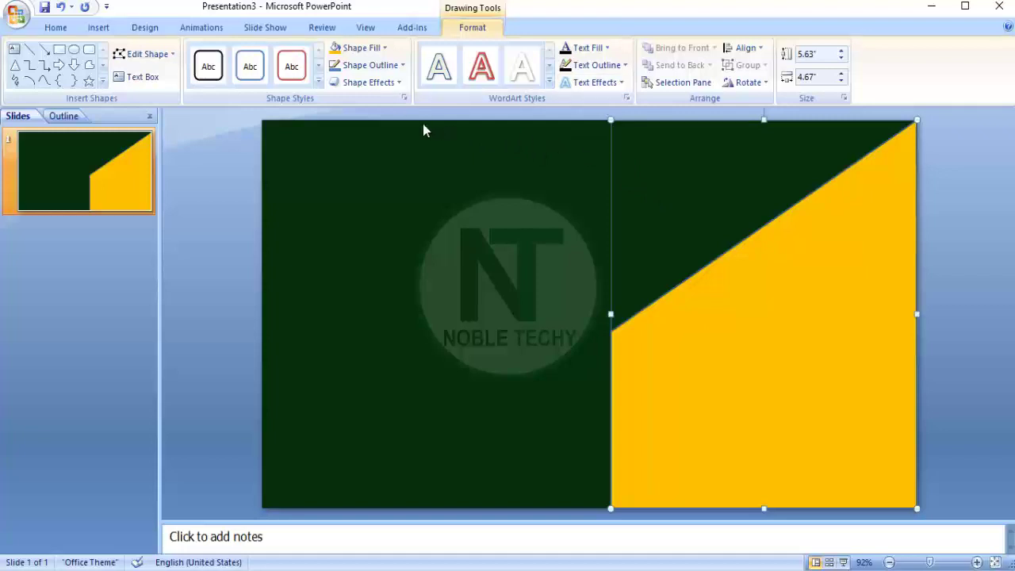
left_click(401, 83)
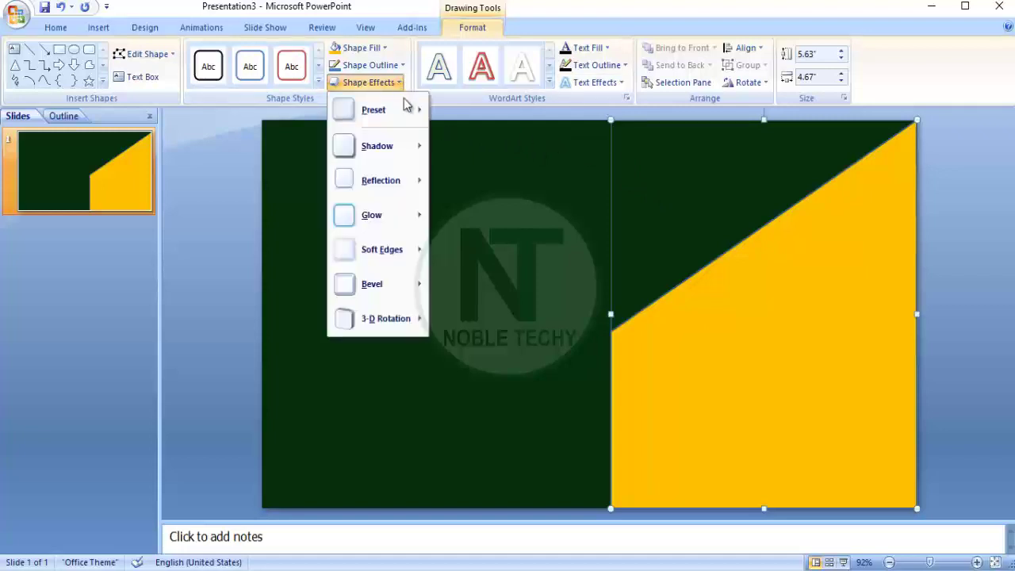
mouse_move(416, 115)
left_click(490, 191)
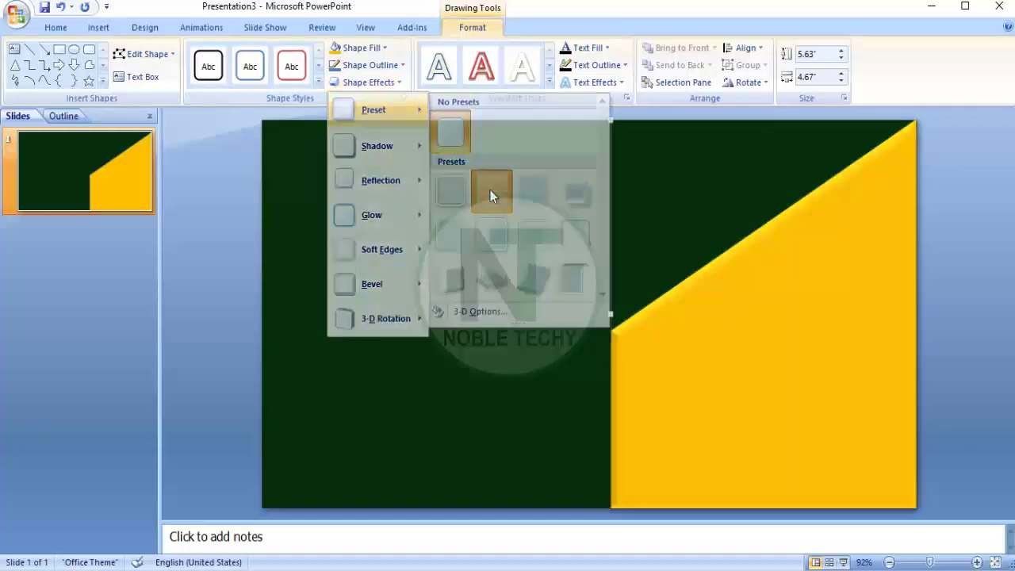
left_click(940, 226)
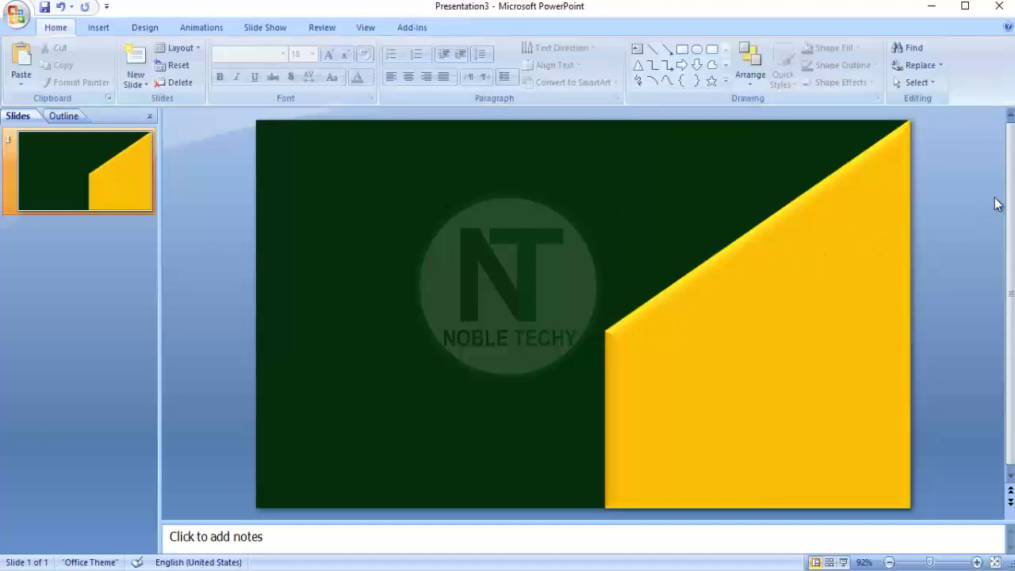
- Change the slanted freeform shape's fill to the white theme colour
left_click(797, 264)
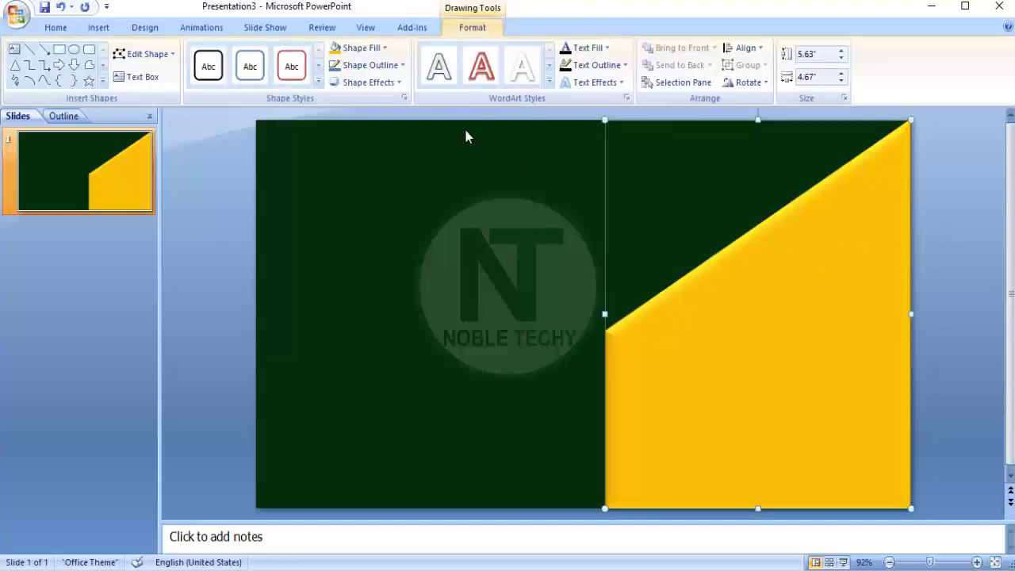
left_click(385, 49)
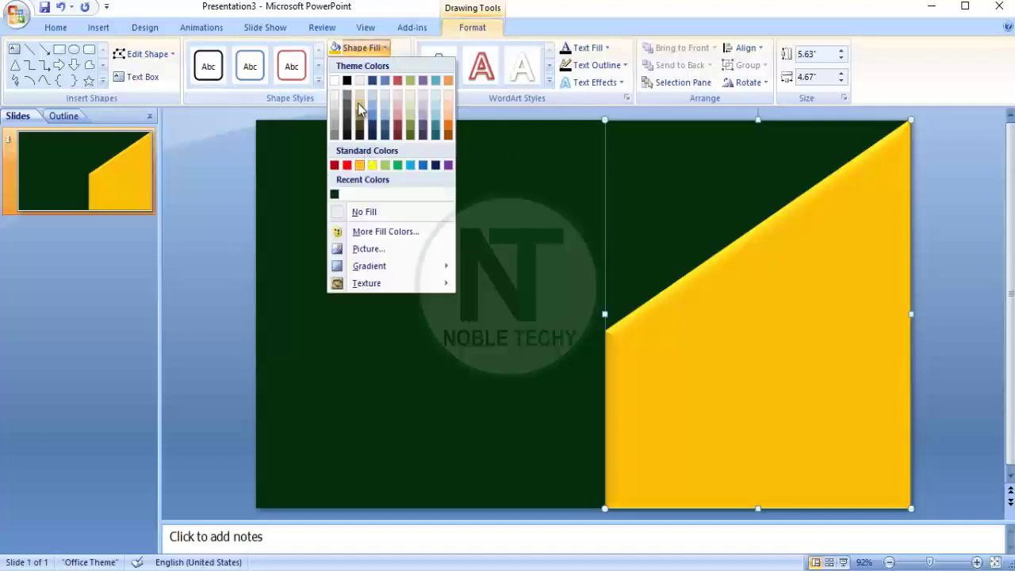
left_click(334, 81)
right_click(740, 283)
key("Escape")
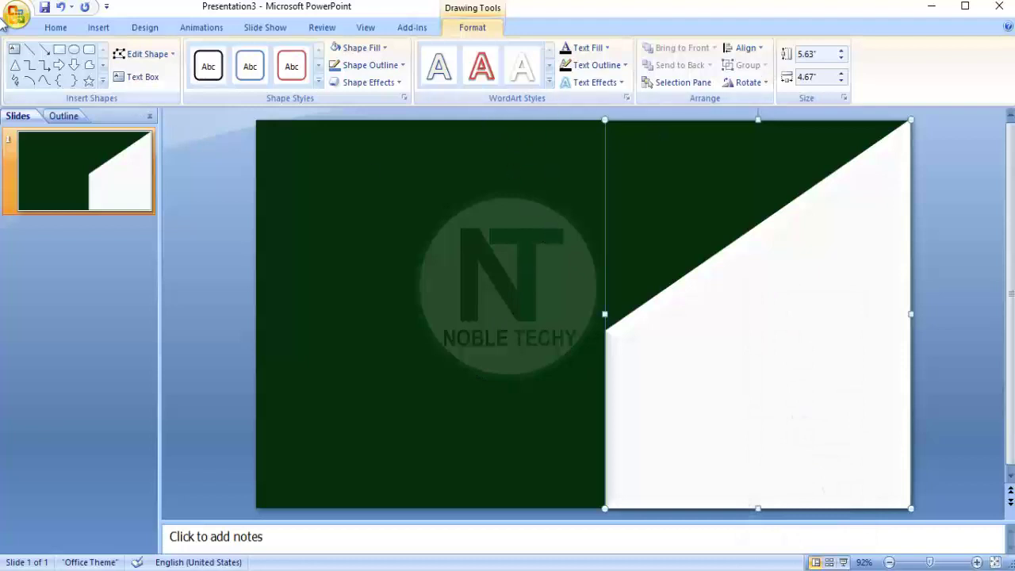
- Add a text box reading "New Admission Open for 2023" across the white shape, just below its slanted edge
left_click(56, 29)
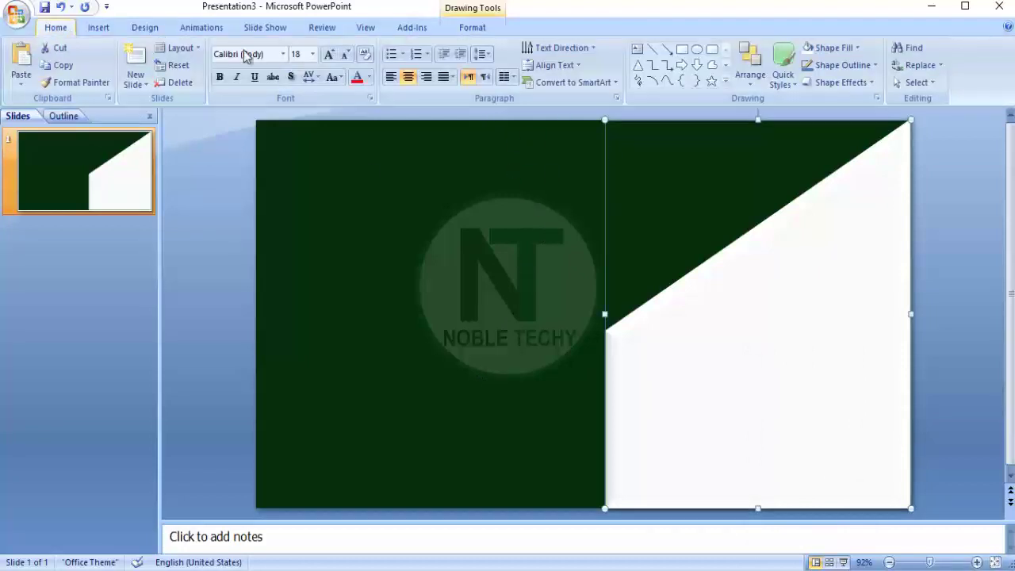
left_click(637, 49)
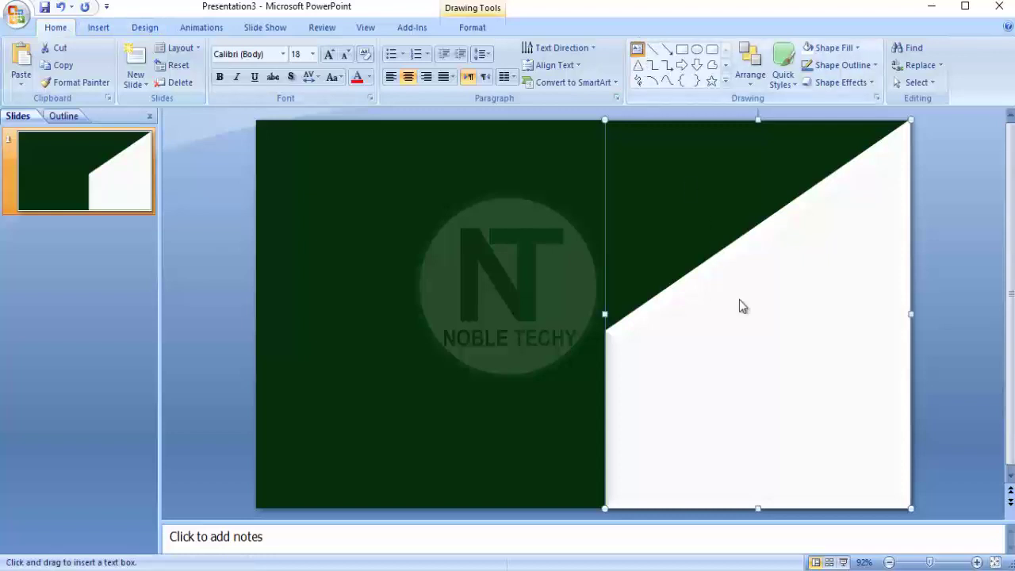
left_click_drag(649, 326, 897, 364)
type("New Admission Open for 2023")
left_click(859, 343)
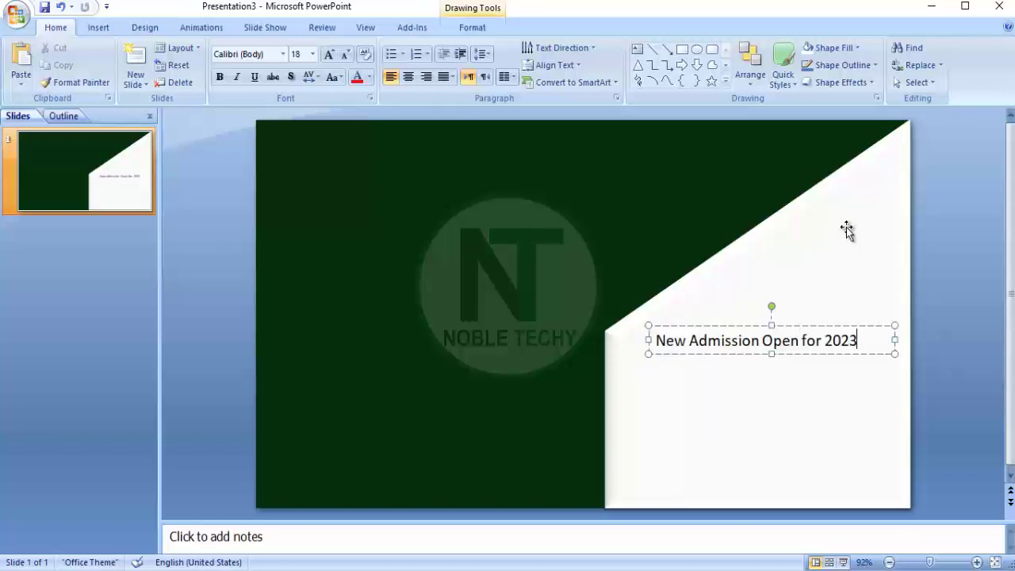
- Draw an explosion star about 2.58 inches wide and 1.58 inches high above the admission text, reaching the slide's right edge
left_click(99, 27)
left_click(158, 79)
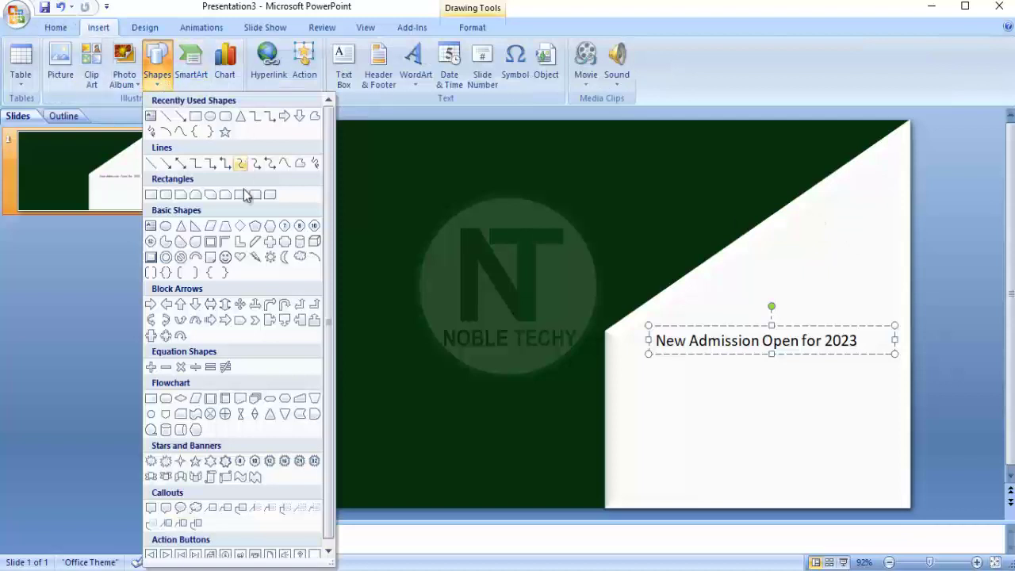
left_click(166, 461)
left_click_drag(772, 230, 911, 315)
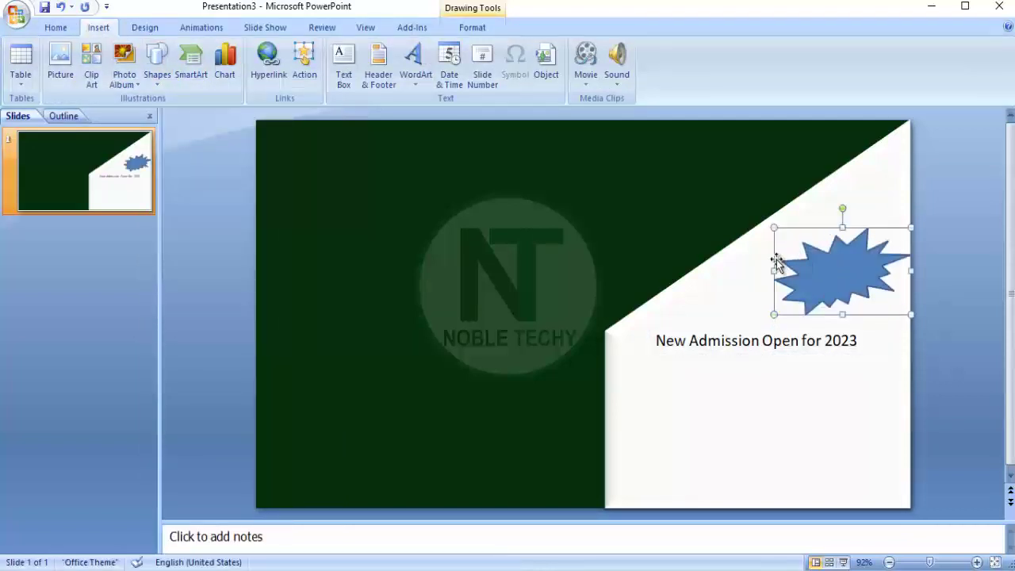
left_click_drag(775, 265, 741, 263)
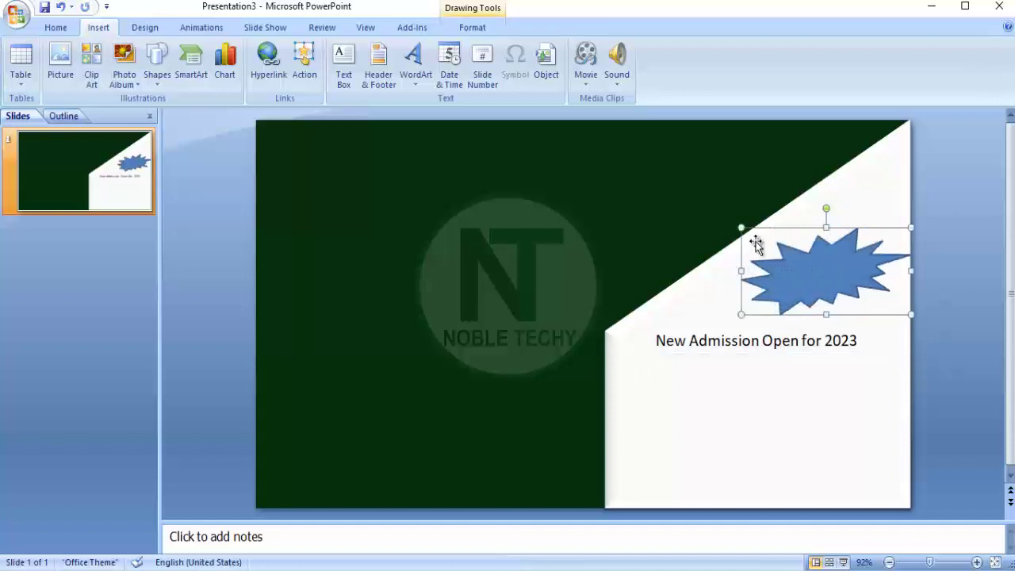
left_click_drag(825, 225, 826, 204)
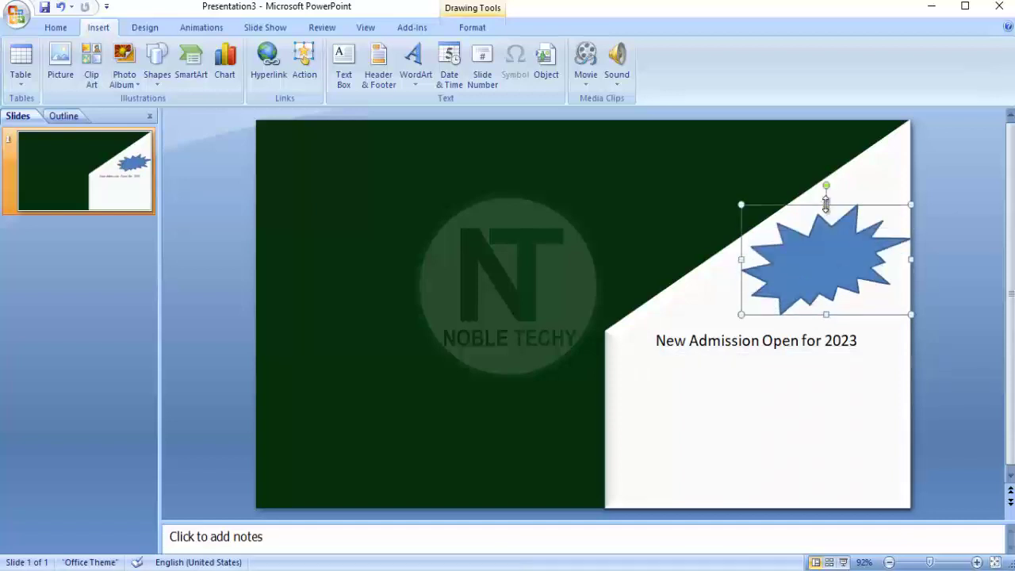
- Fill the explosion star with the standard golden orange colour and give it a black outline
double_click(826, 255)
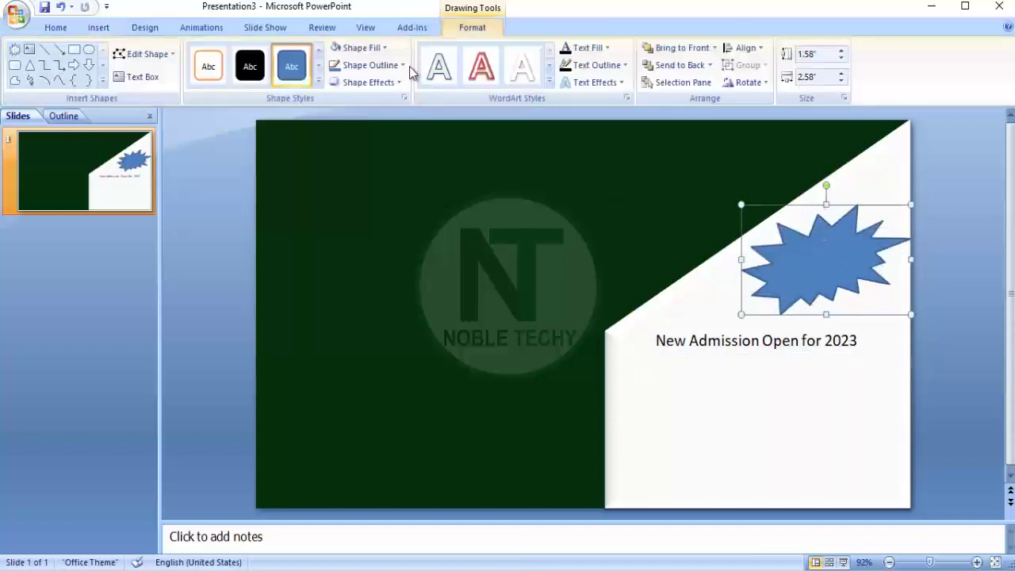
left_click(385, 48)
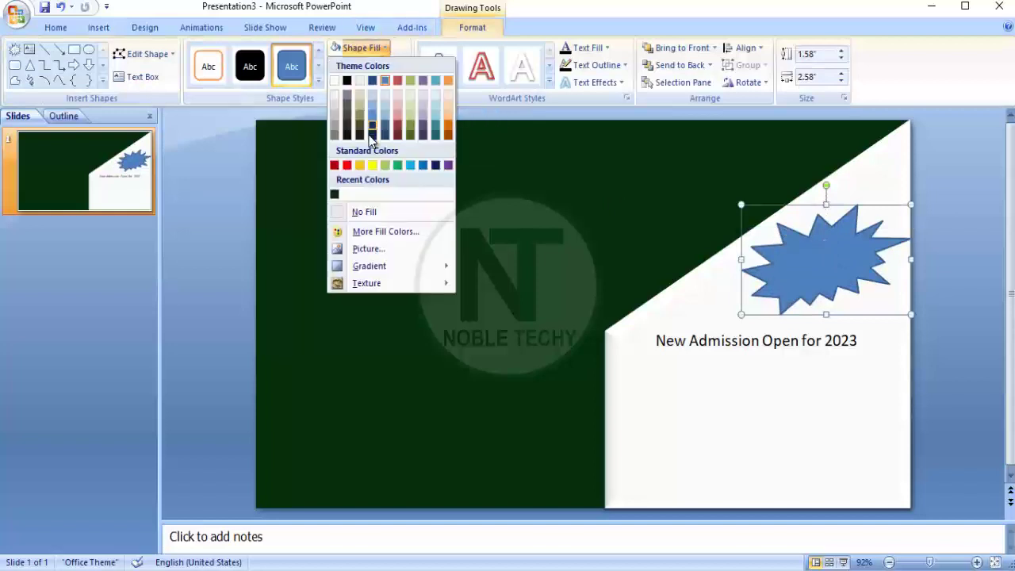
left_click(358, 165)
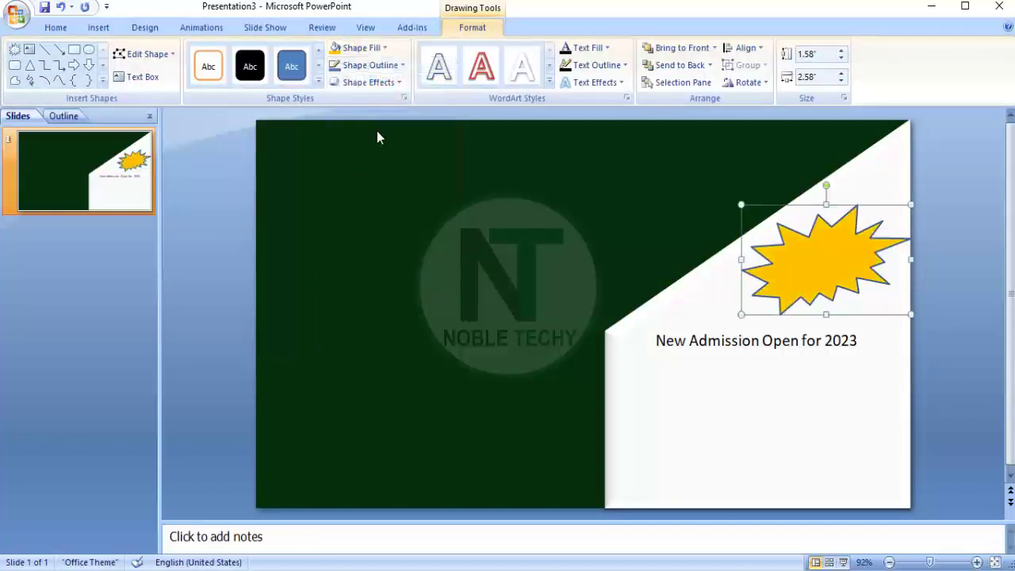
left_click(403, 67)
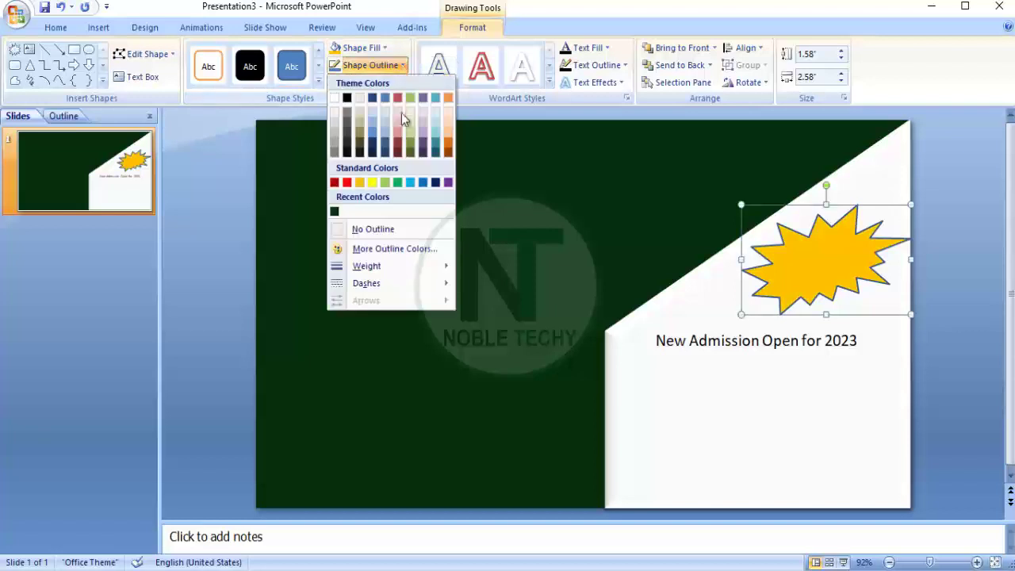
left_click(373, 183)
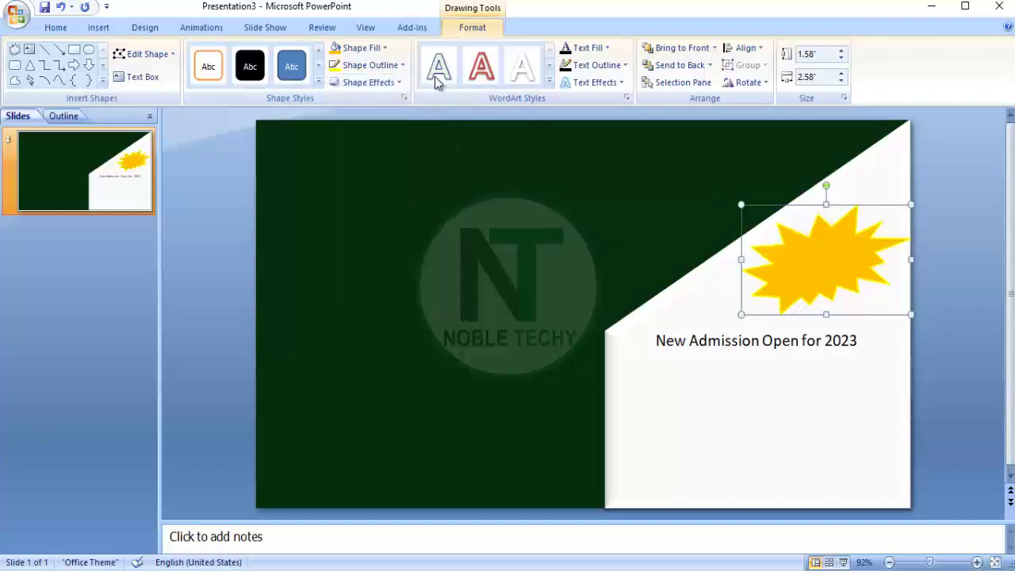
left_click(403, 67)
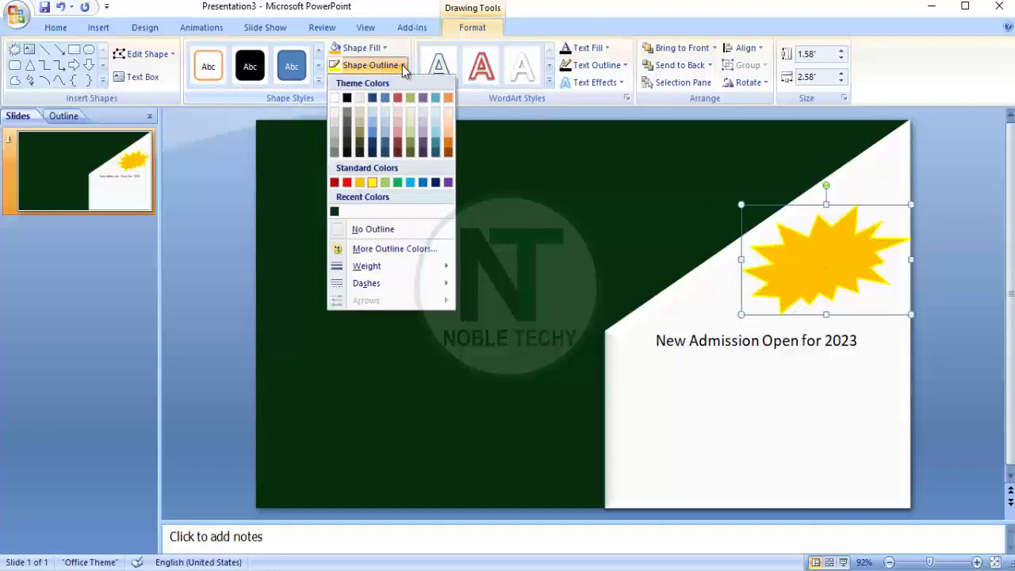
left_click(347, 98)
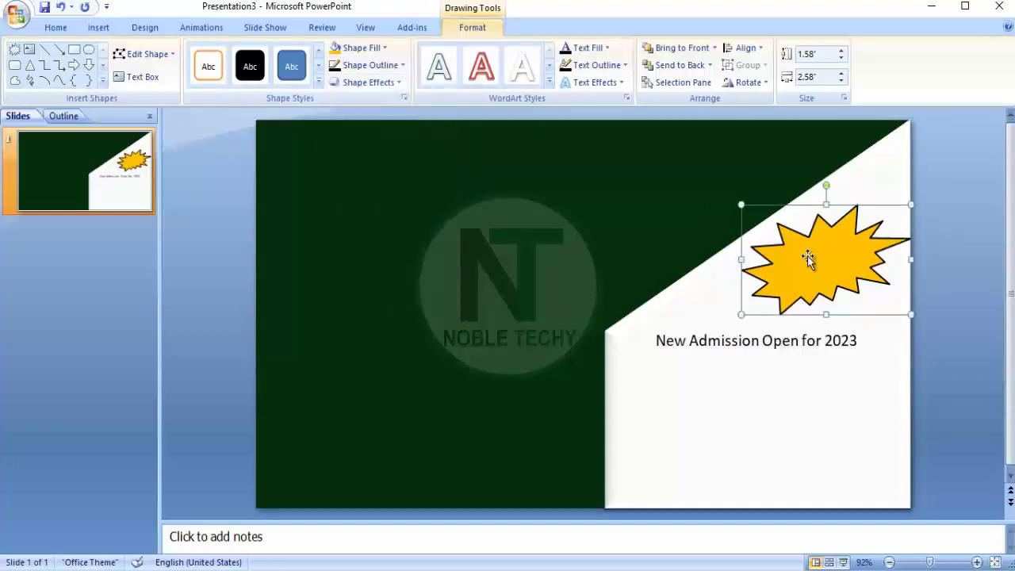
- Apply the Preset 1 shape effect to the explosion star and move it slightly left and down, just above the admission text
left_click(399, 86)
mouse_move(399, 111)
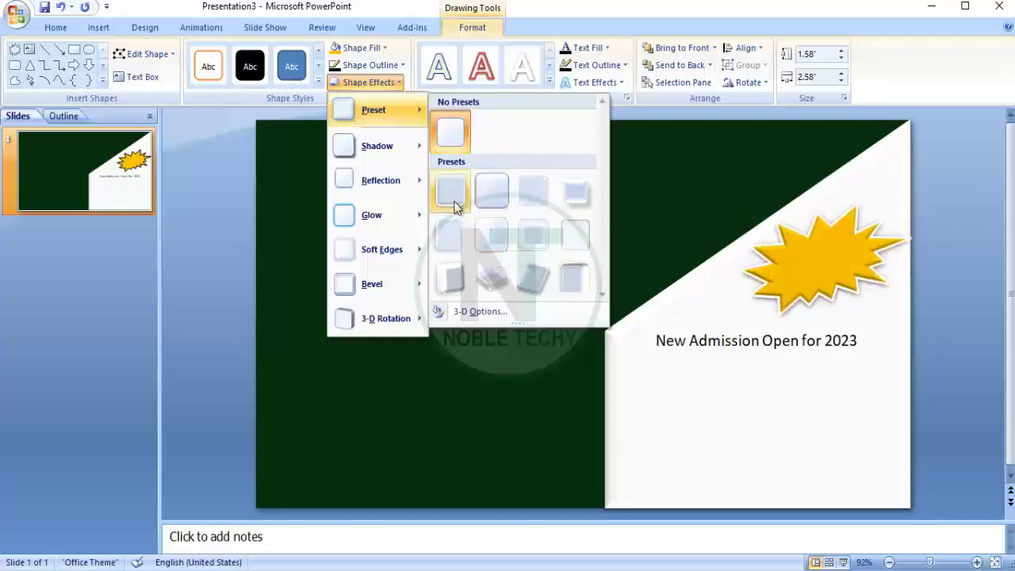
left_click(456, 208)
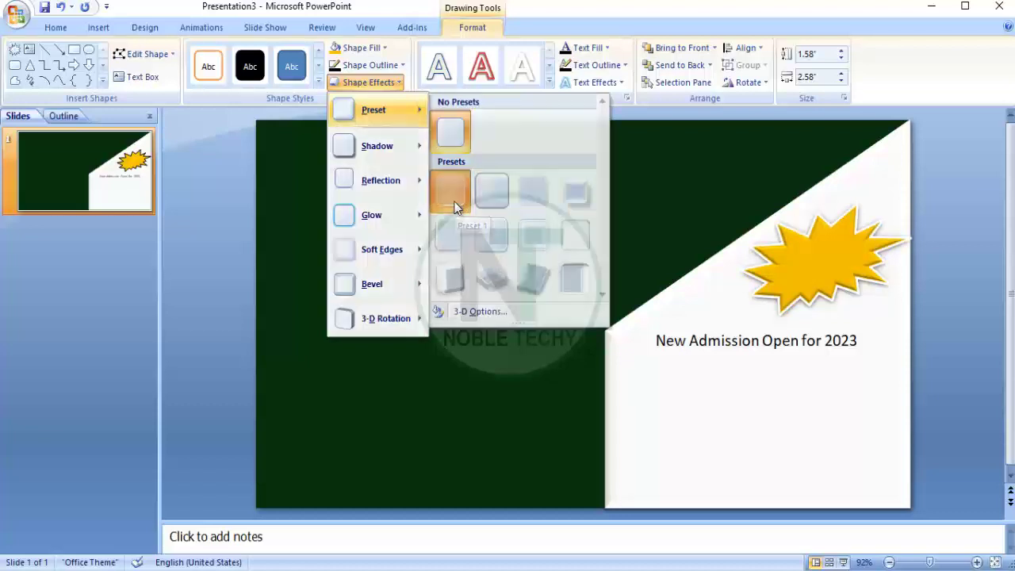
left_click_drag(802, 256, 796, 264)
- Add the text "Offers" inside the explosion star, formatted bold at 24 pt with a black text fill
right_click(797, 262)
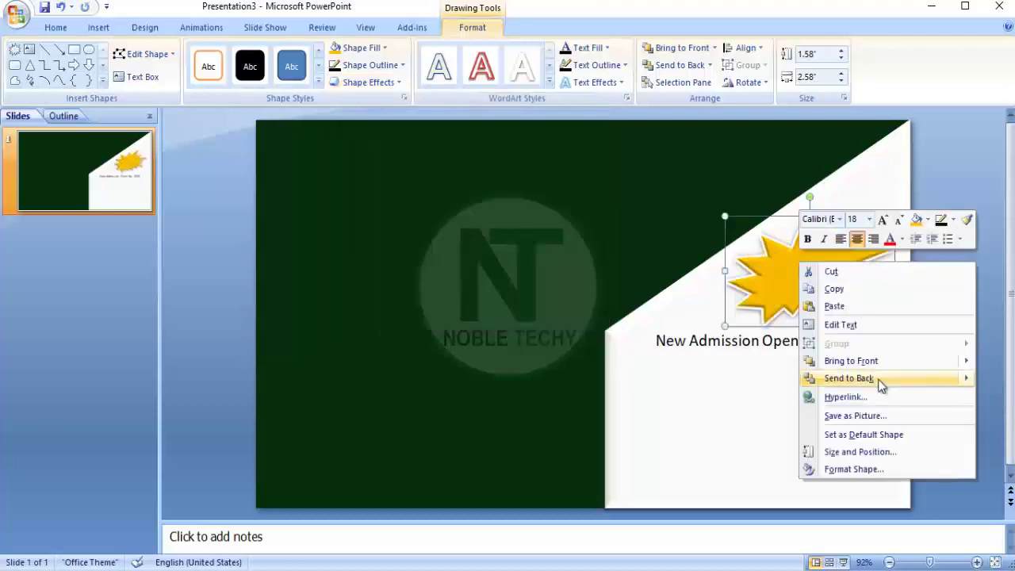
left_click(857, 324)
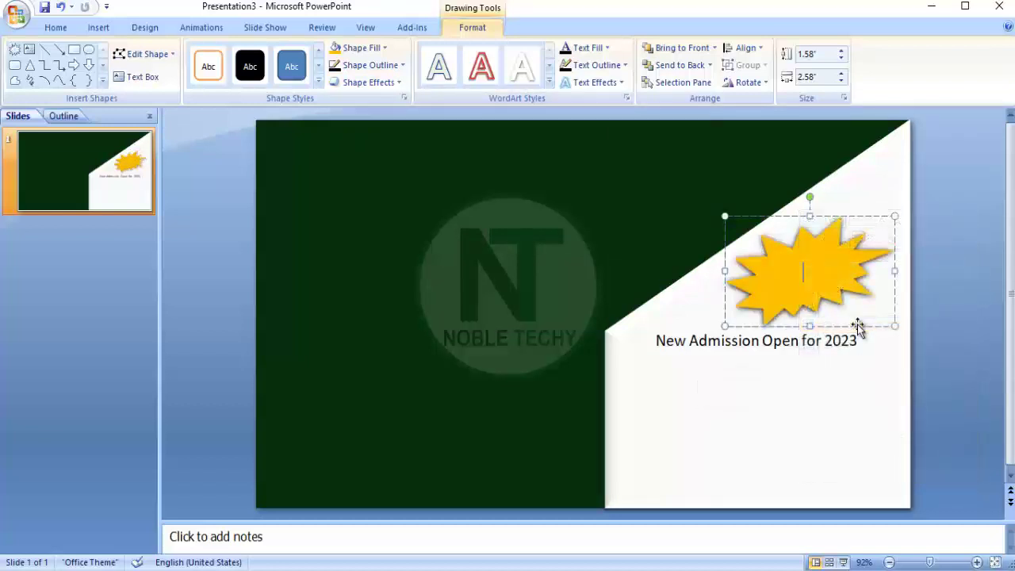
type("Offers")
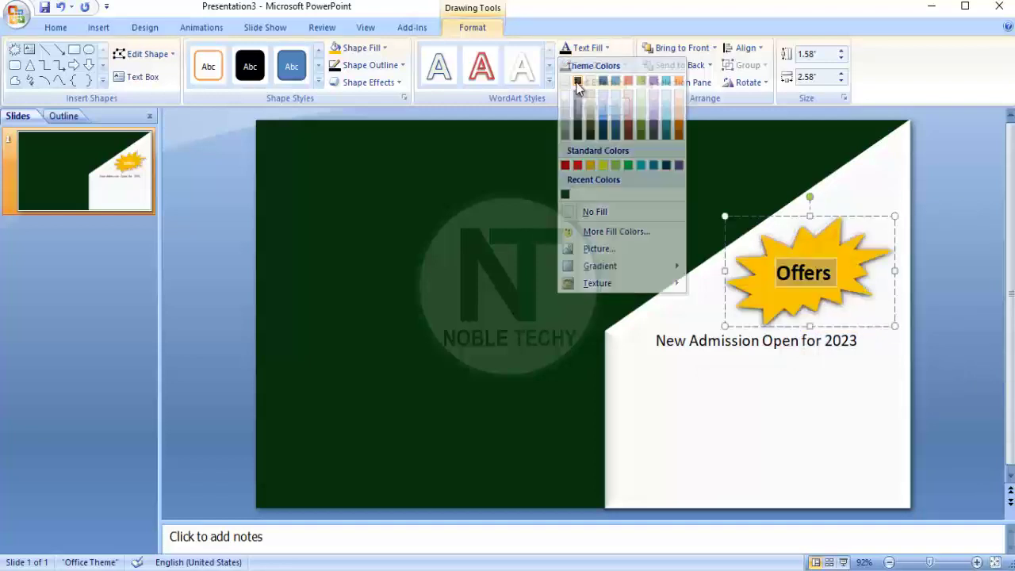
left_click(565, 92)
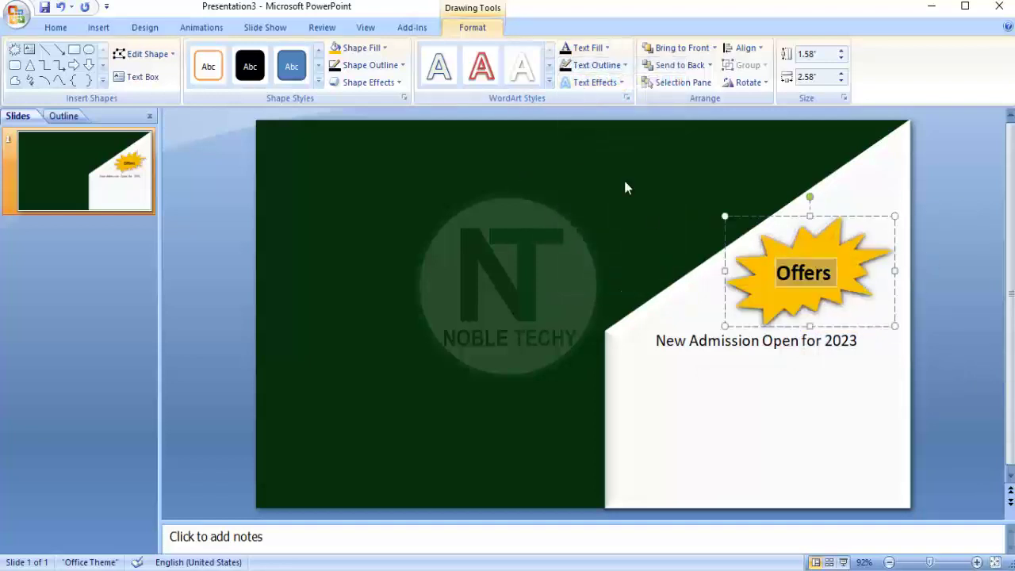
- Set the "Offers" text to the Agency FB font at size 28
left_click(100, 27)
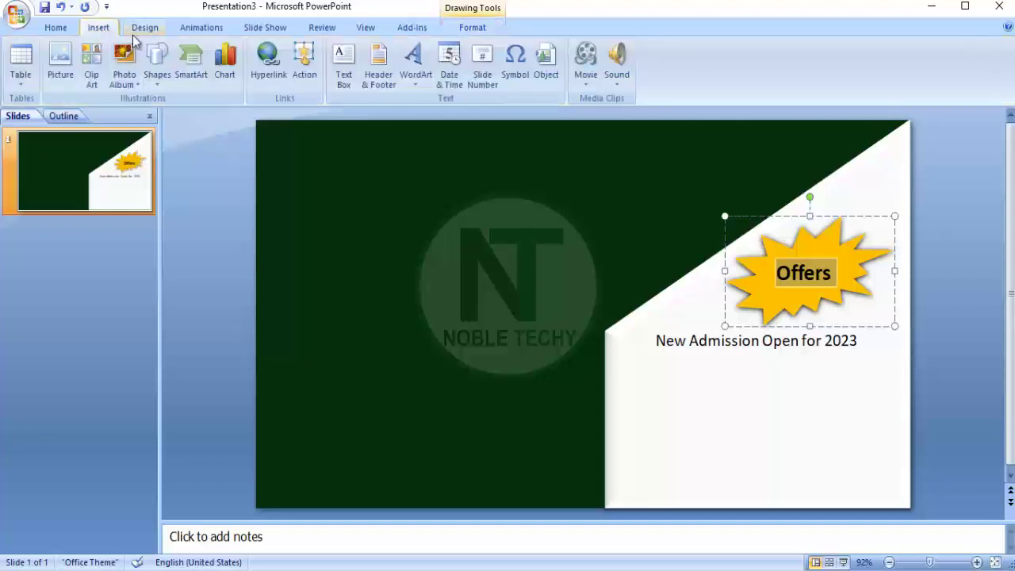
left_click(67, 30)
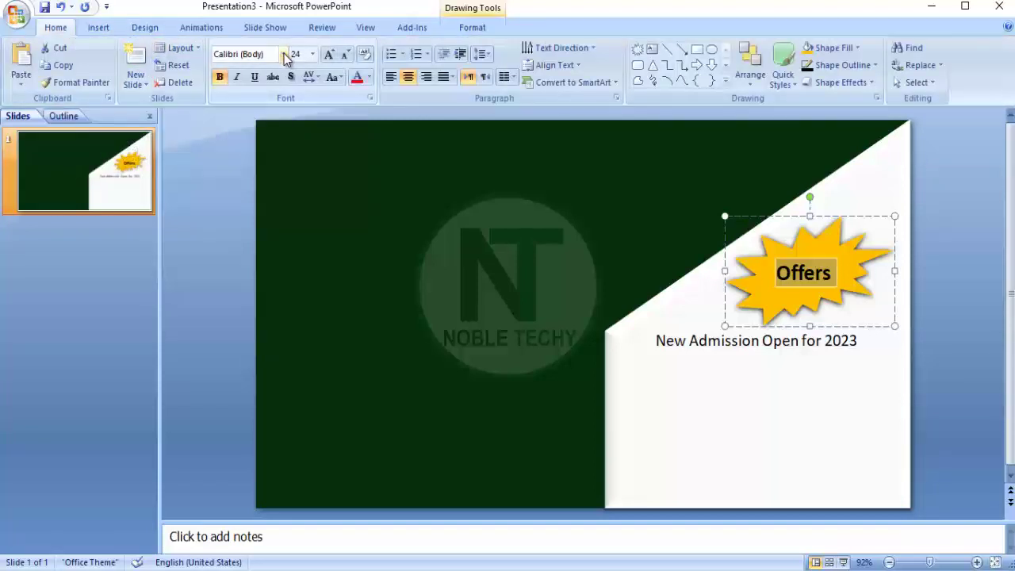
left_click(283, 54)
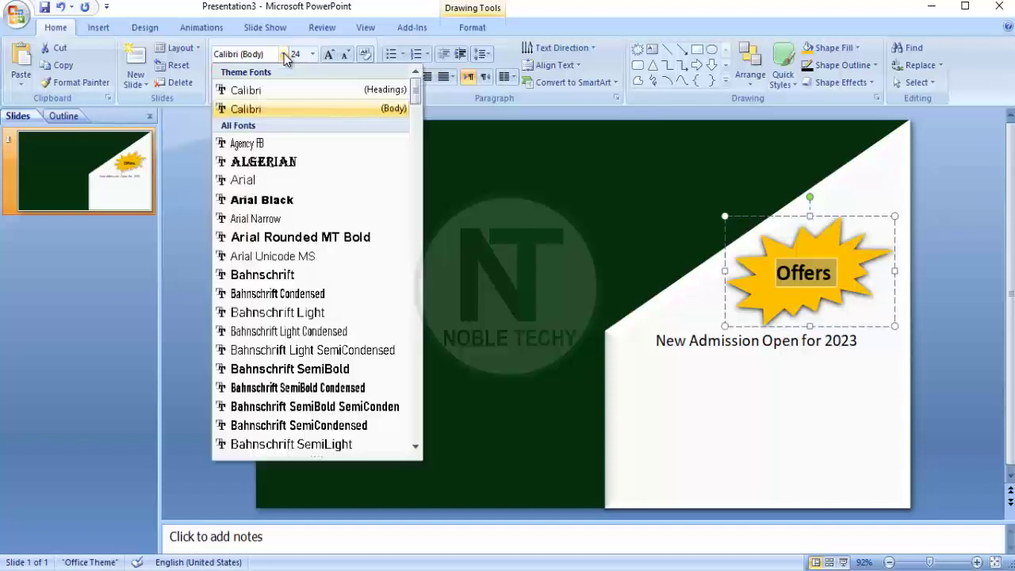
left_click(265, 144)
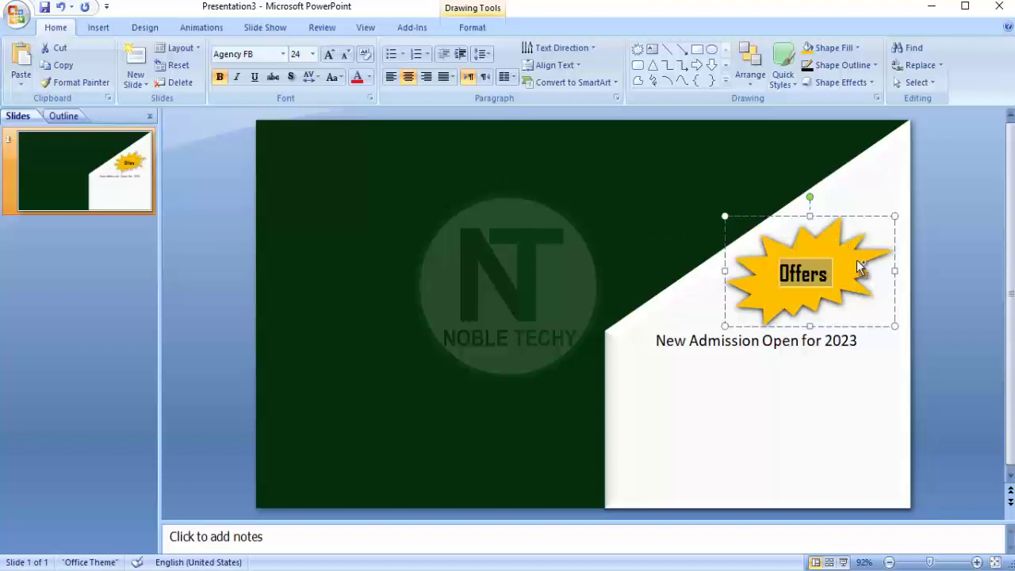
key("ctrl+shift+period")
key("ctrl+shift+period")
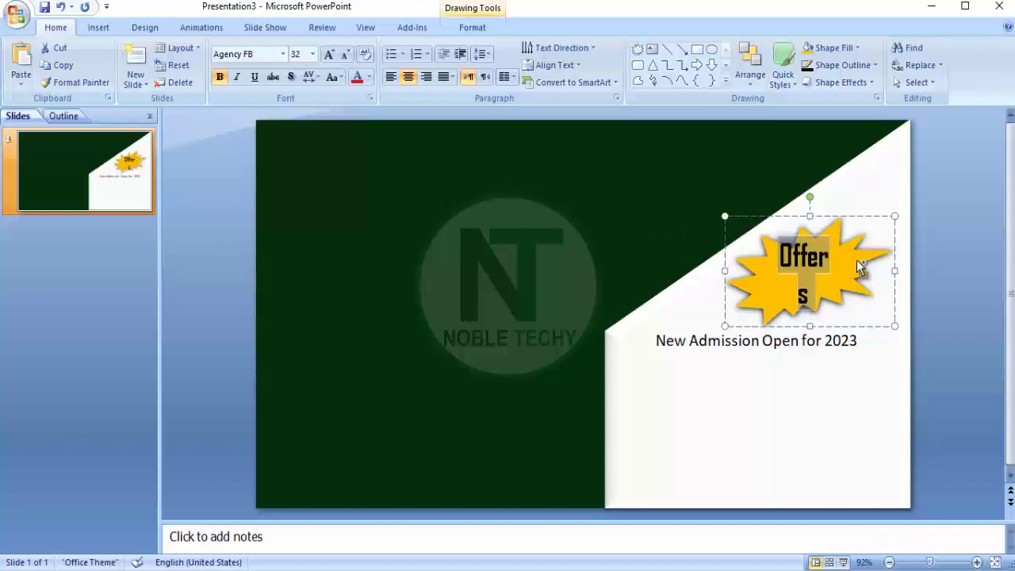
key("ctrl+shift+comma")
left_click(993, 306)
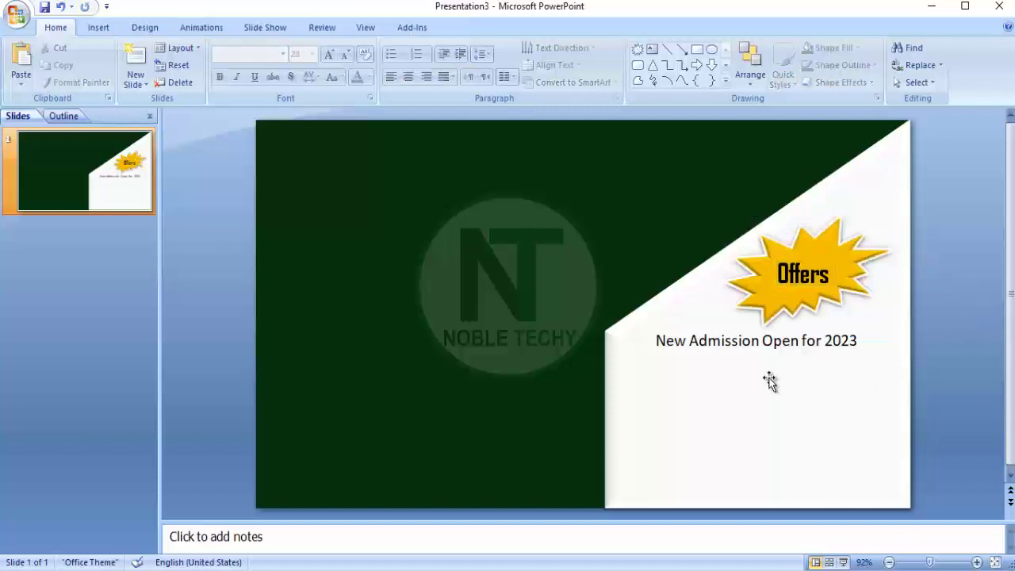
- Move the "New Admission Open for 2023" text box slightly down, clear of the explosion star
left_click(781, 340)
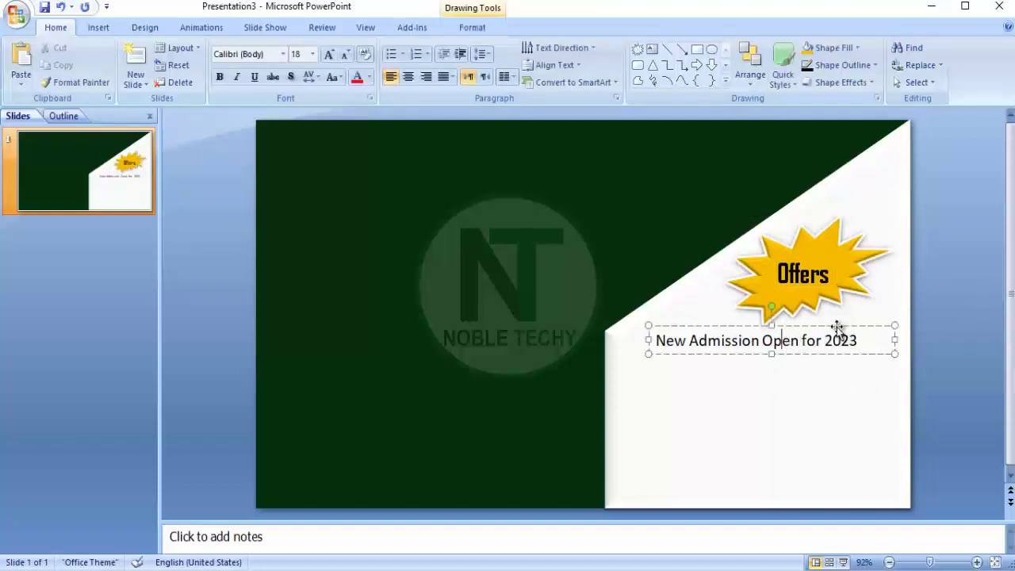
left_click_drag(837, 326, 832, 355)
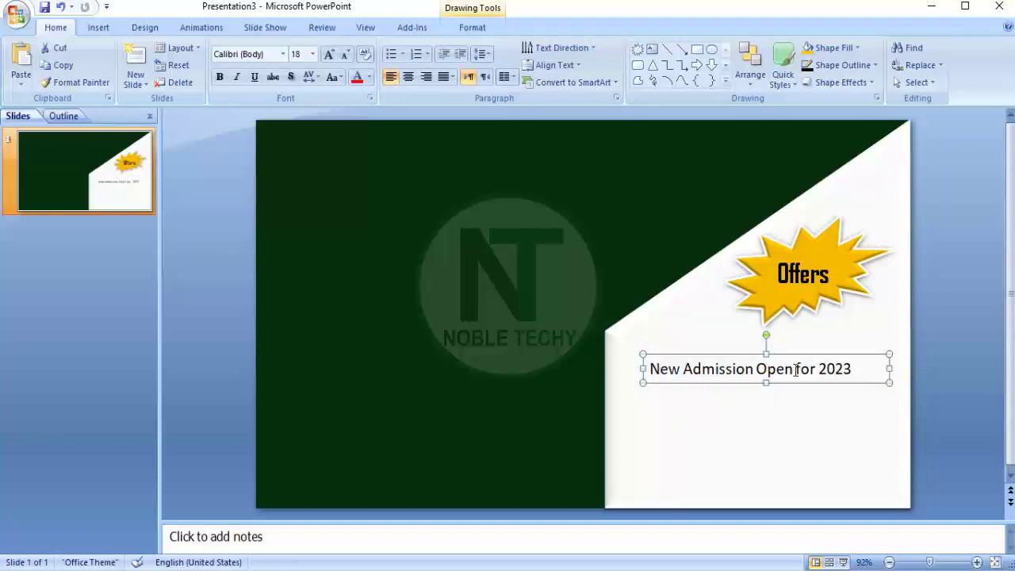
- Enlarge the "New Admission Open for 2023" text to 40 pt
left_click(796, 370)
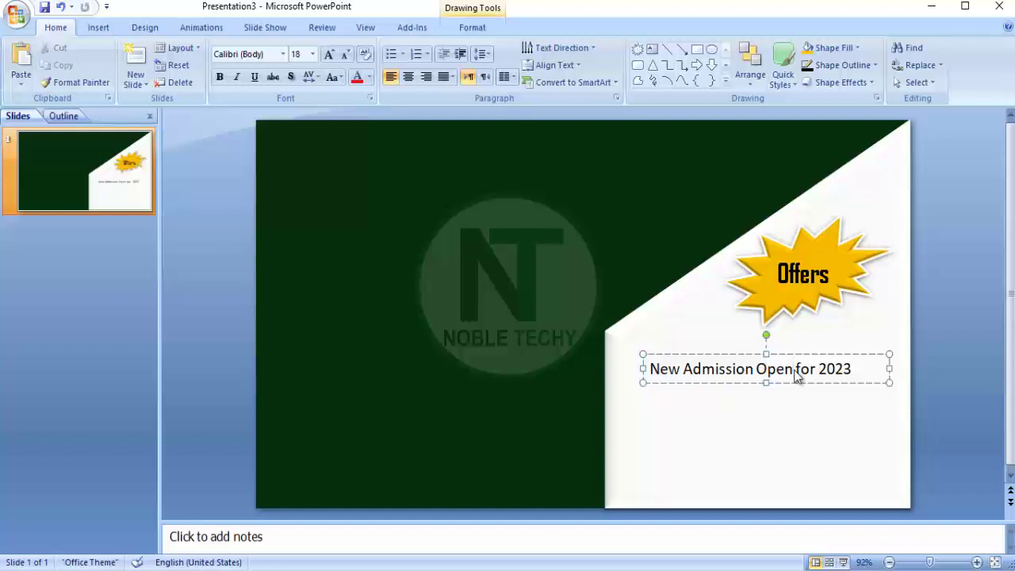
key("ctrl+a")
key("ctrl+bracketright")
key("ctrl+bracketright")
key("ctrl+bracketright")
key("ctrl+bracketright")
key("ctrl+bracketright")
key("ctrl+bracketright")
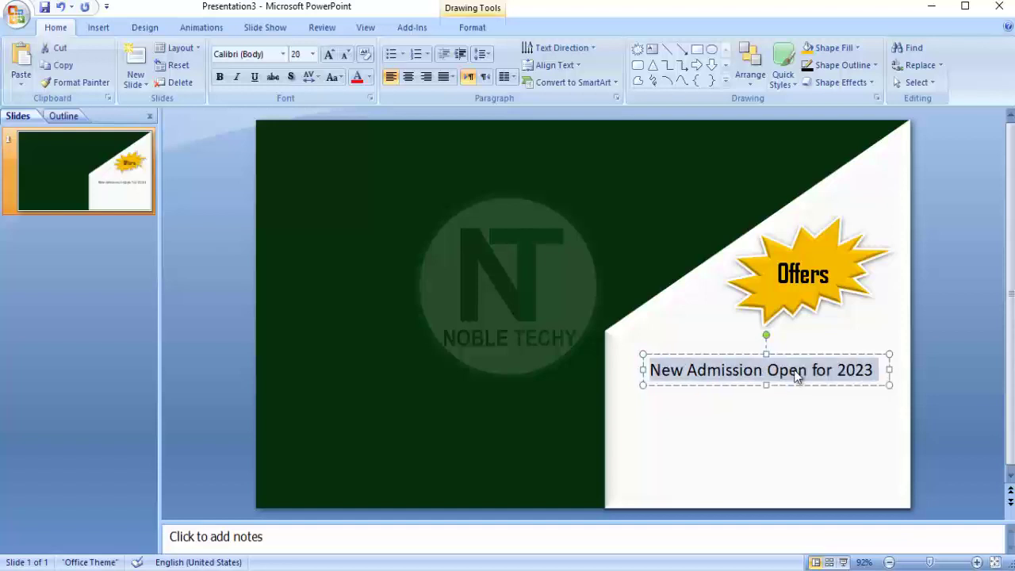
key("ctrl+bracketright")
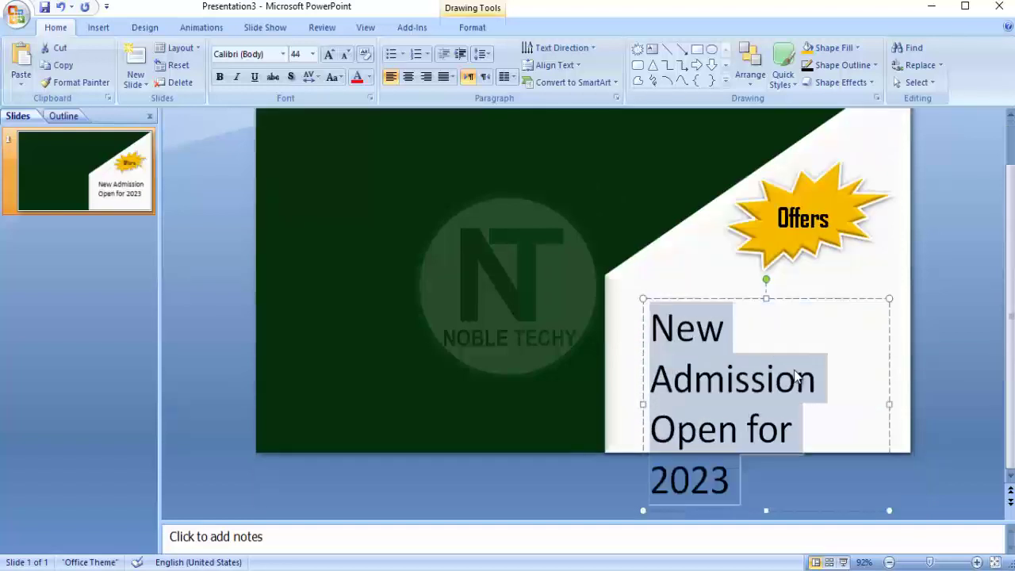
key("ctrl+bracketleft")
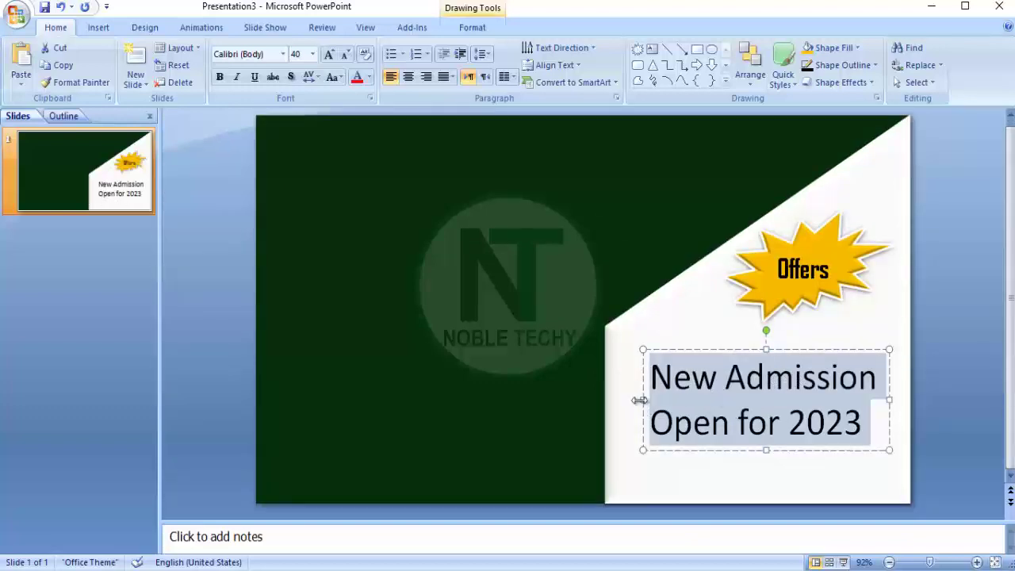
- Widen the admission text box on both sides to nearly fill the white shape's width, and shift it slightly up toward the star
left_click_drag(639, 400, 615, 400)
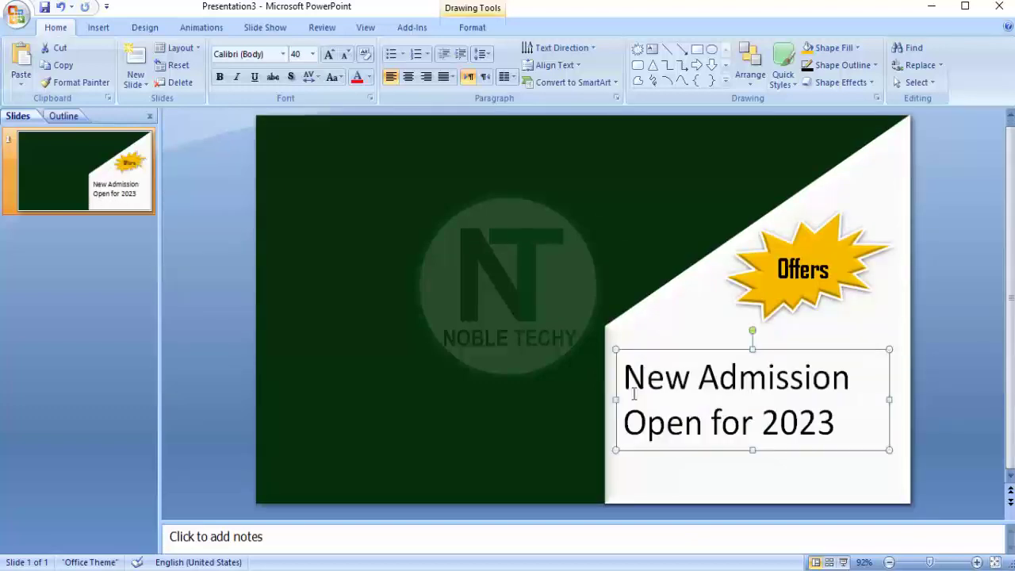
left_click_drag(888, 399, 900, 399)
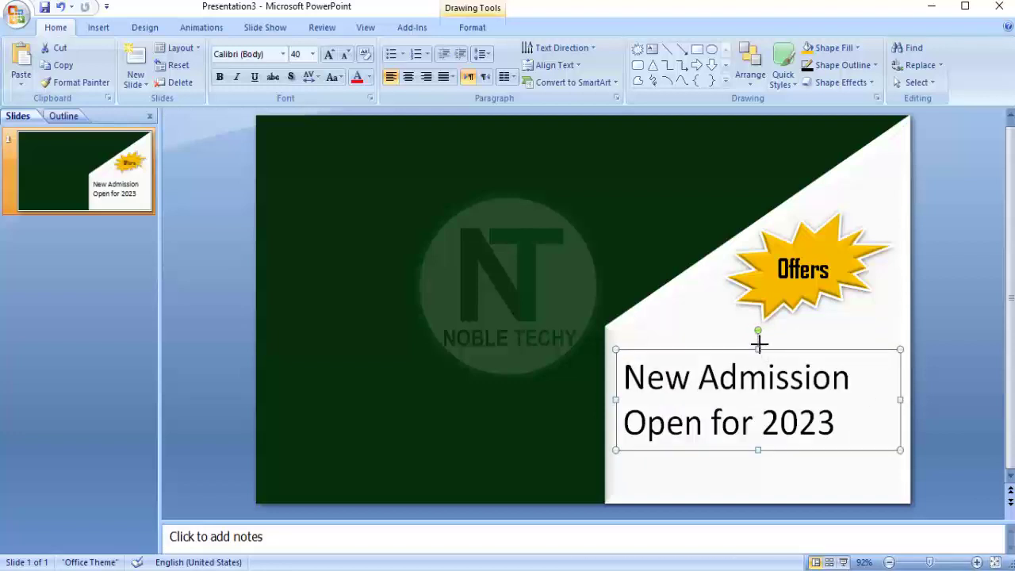
left_click_drag(758, 343, 758, 332)
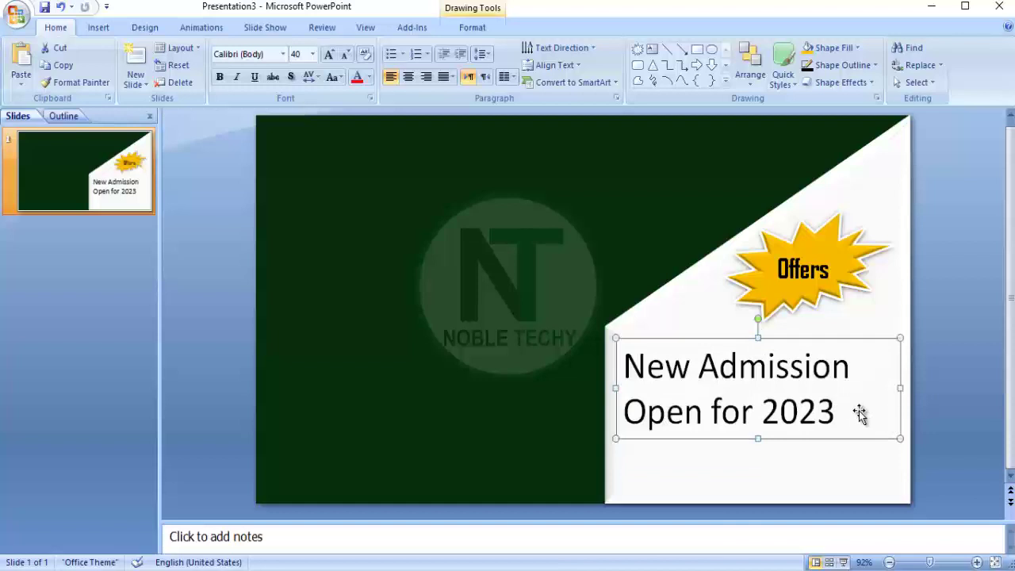
- Center-align all the "New Admission Open for 2023" text within its text box
left_click(836, 411)
key("ctrl+a")
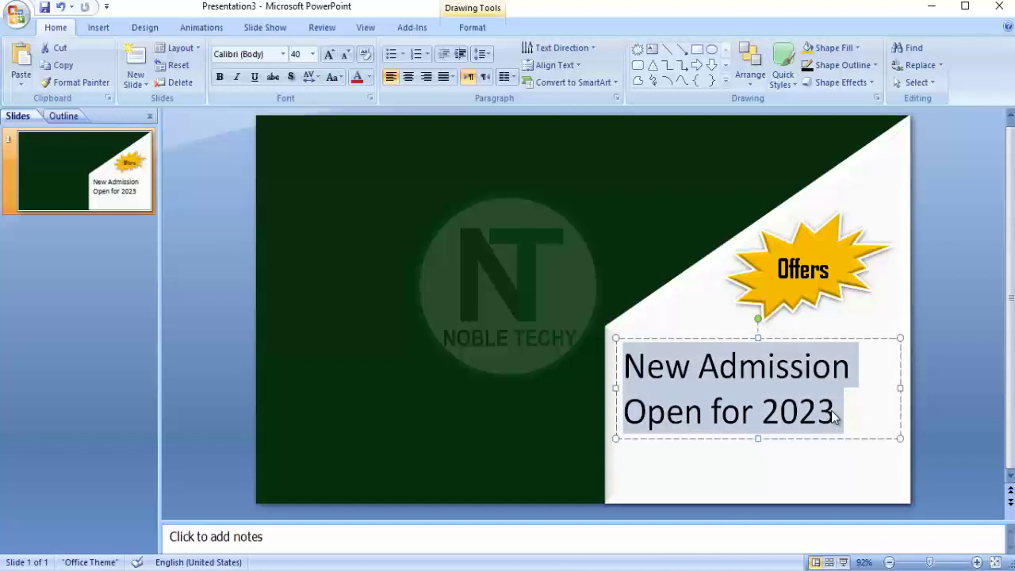
key("ctrl+e")
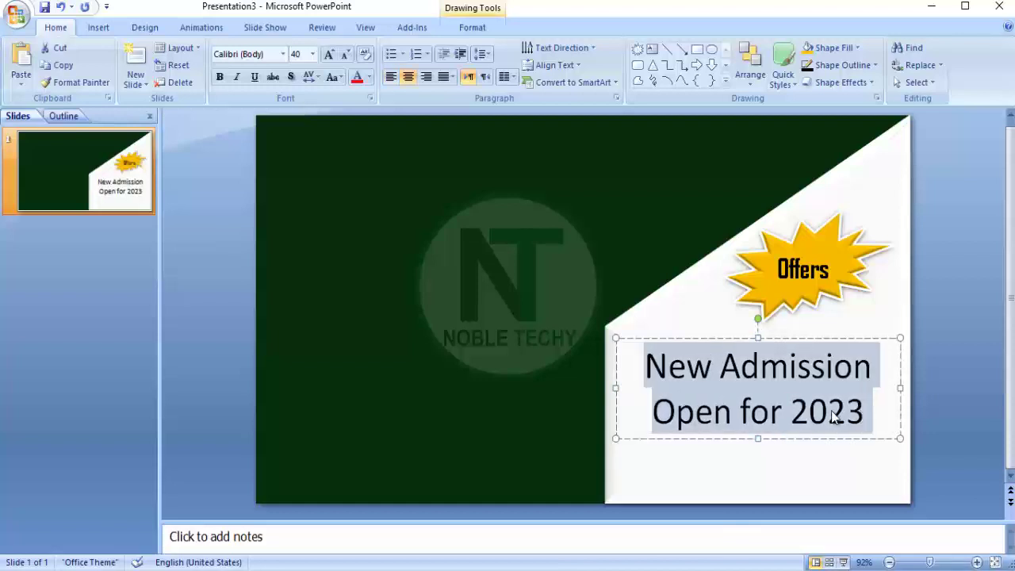